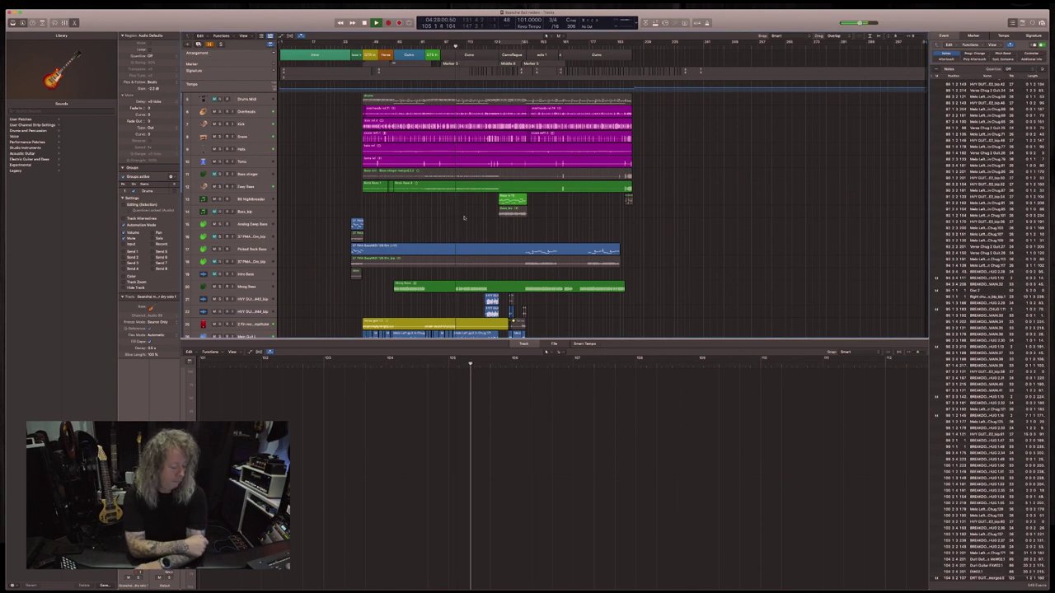
# Enlarge the track and timeline view and examine the bass, guitar and synth tracks down to the final output track during playback
pyautogui.press('super+Down')
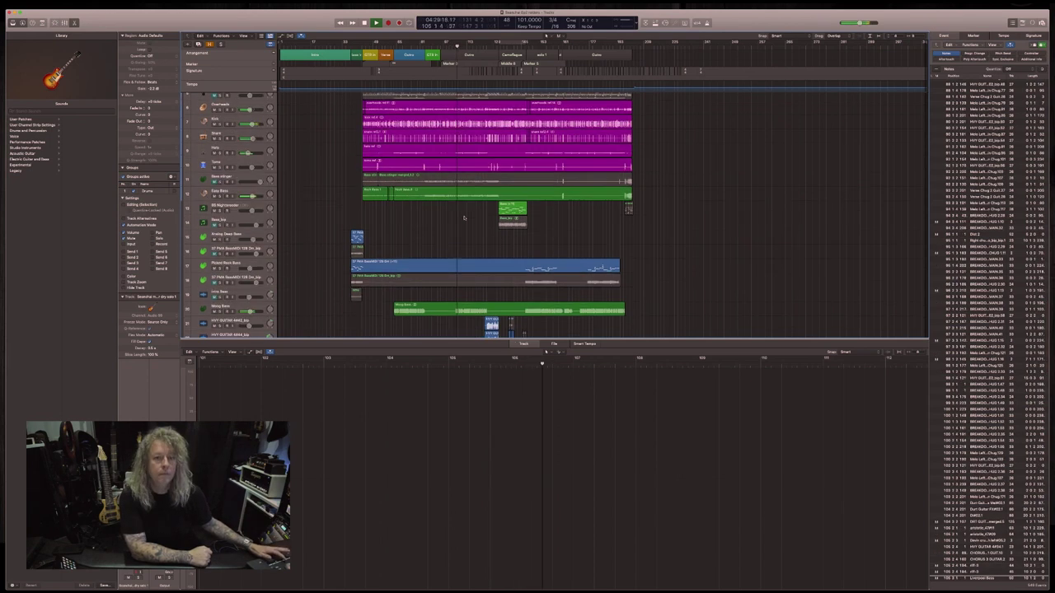
pyautogui.press('super+Down')
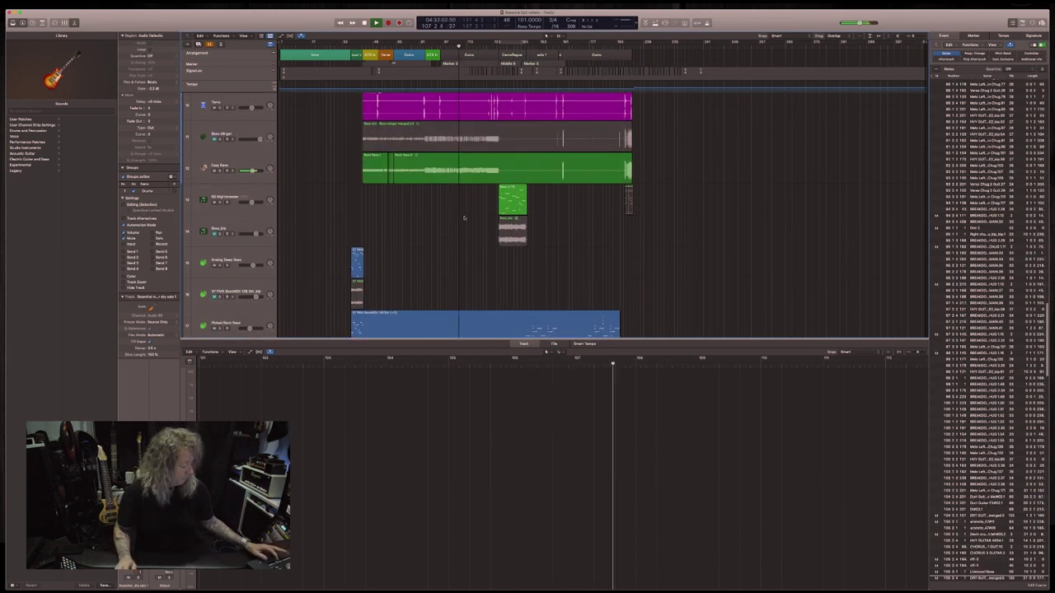
pyautogui.press('super+Right')
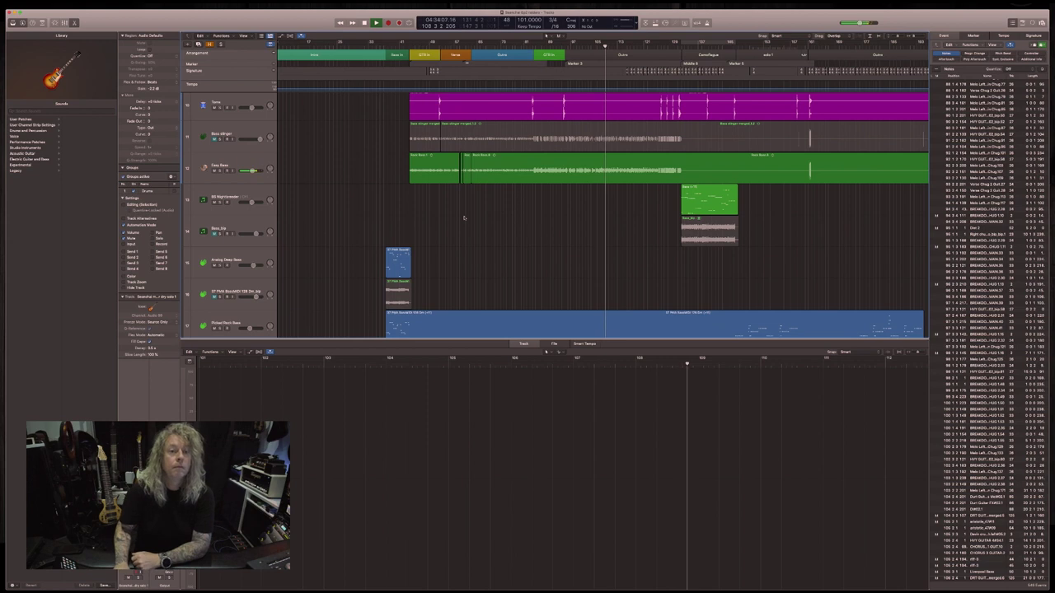
pyautogui.scroll(-8, 503, 207)
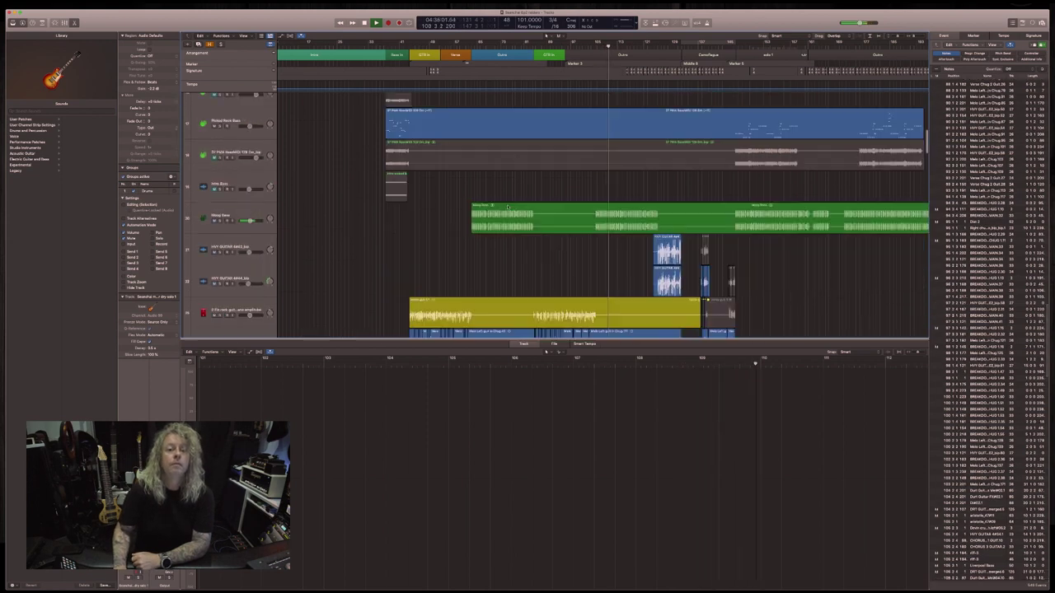
pyautogui.scroll(-5, 510, 169)
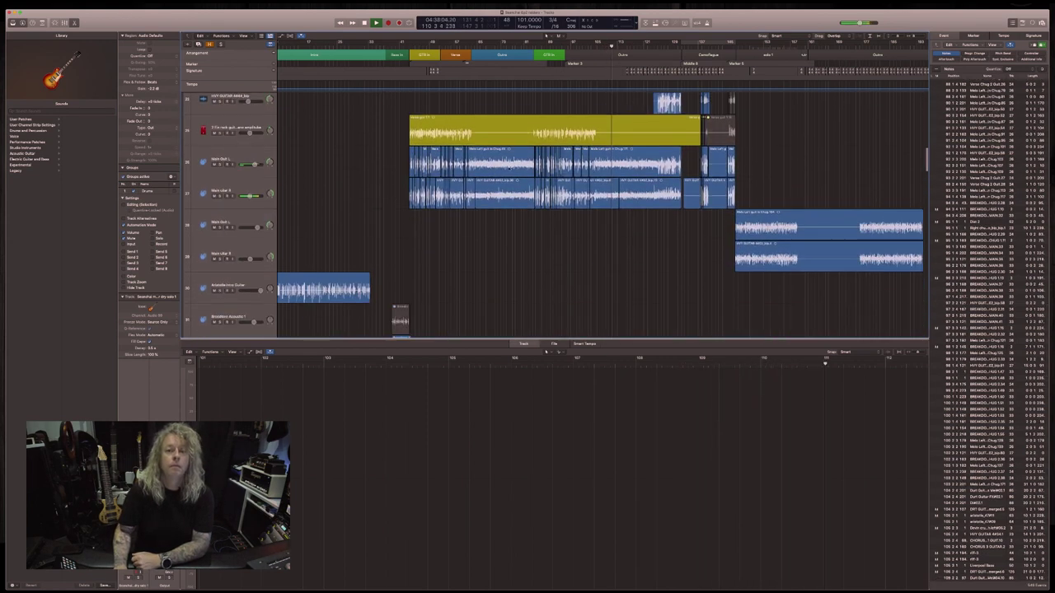
pyautogui.scroll(-10, 509, 169)
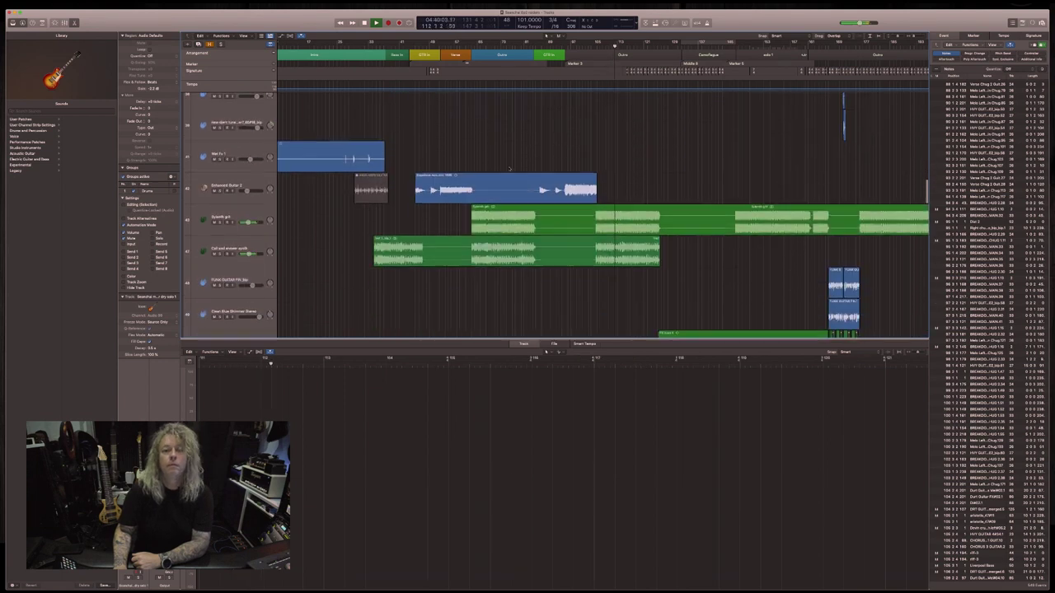
pyautogui.scroll(-12, 509, 169)
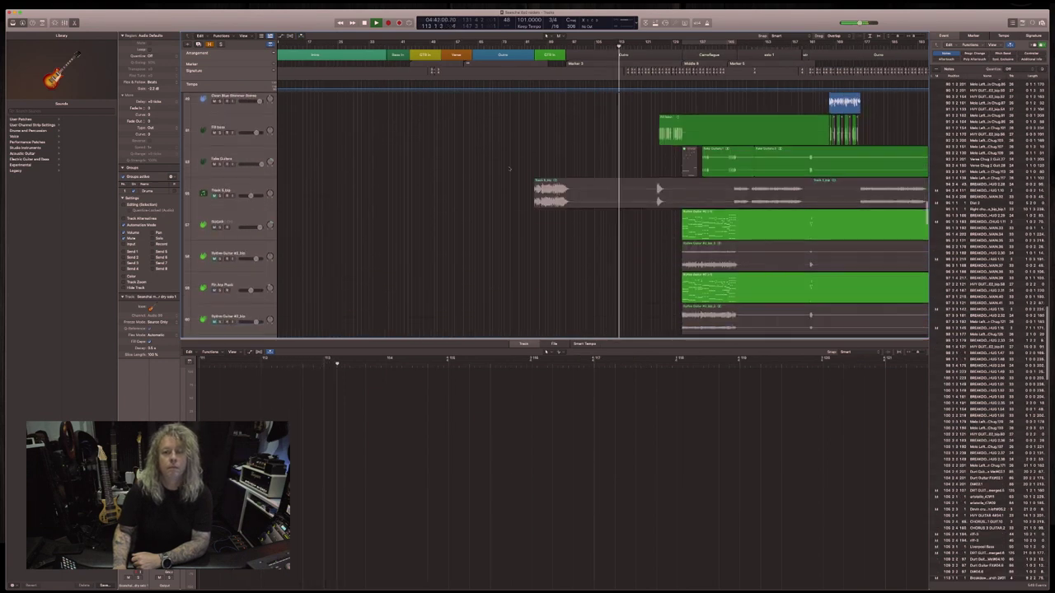
pyautogui.scroll(-12, 513, 163)
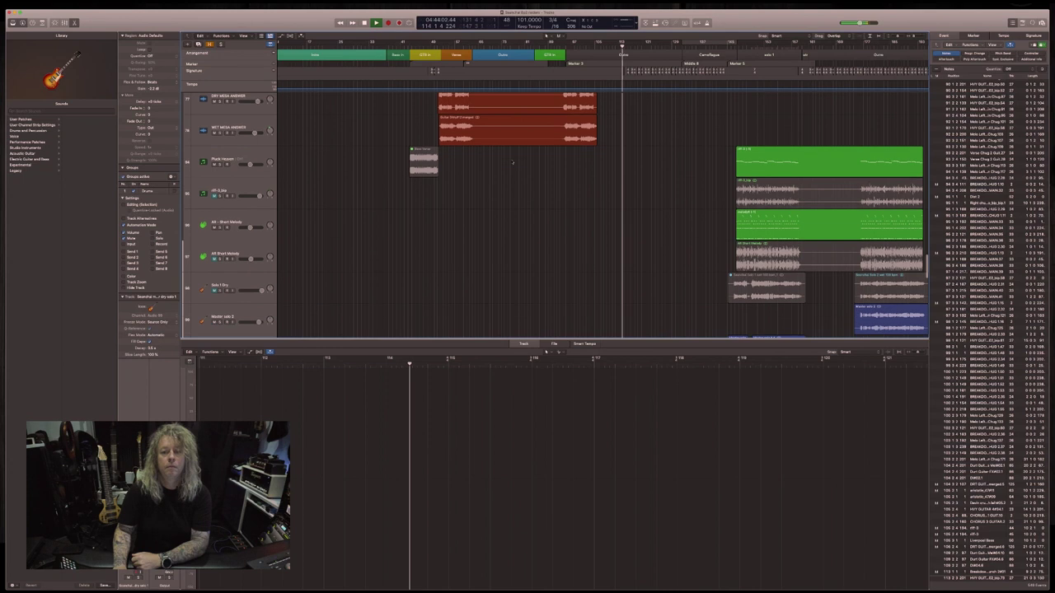
pyautogui.scroll(-8, 512, 162)
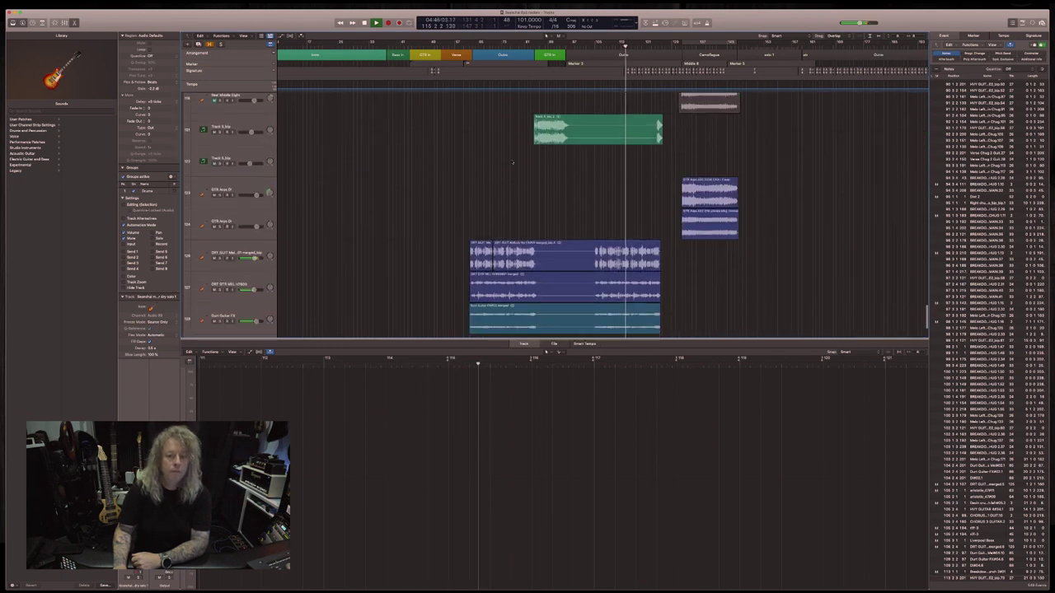
pyautogui.scroll(-4, 513, 163)
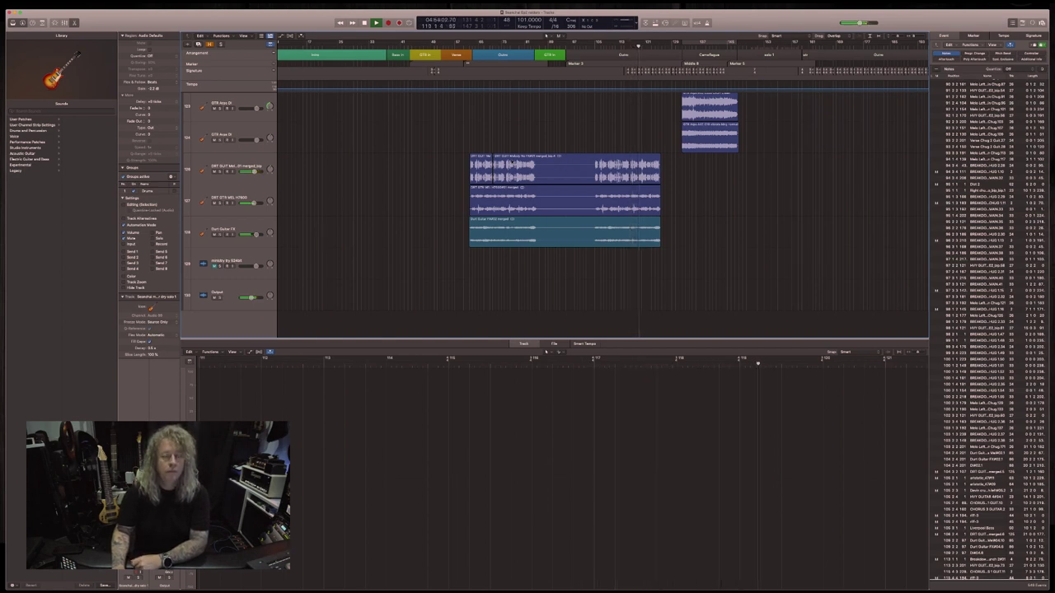
# Examine the lead solo, Pluck Heaven, dirt guitar and middle-eight tracks as playback approaches the Middle 8 marker
pyautogui.scroll(-10, 513, 163)
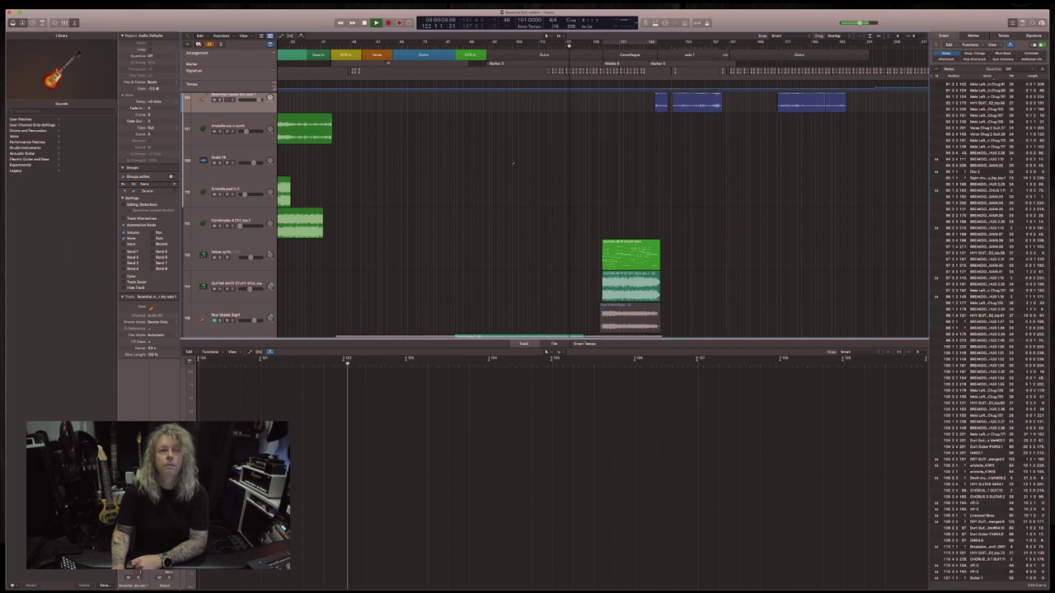
pyautogui.scroll(10, 513, 163)
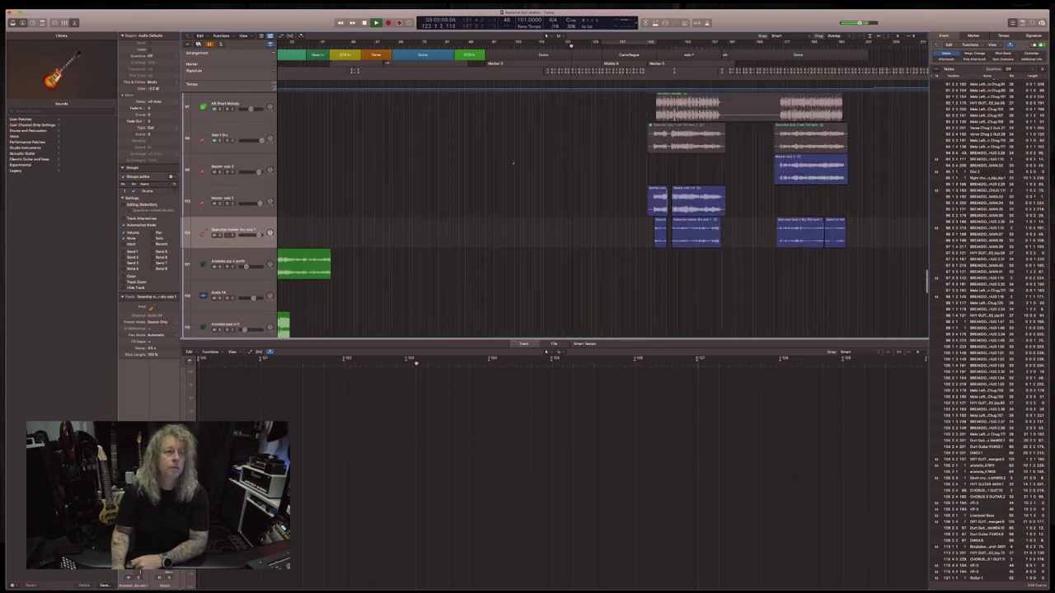
pyautogui.scroll(8, 513, 162)
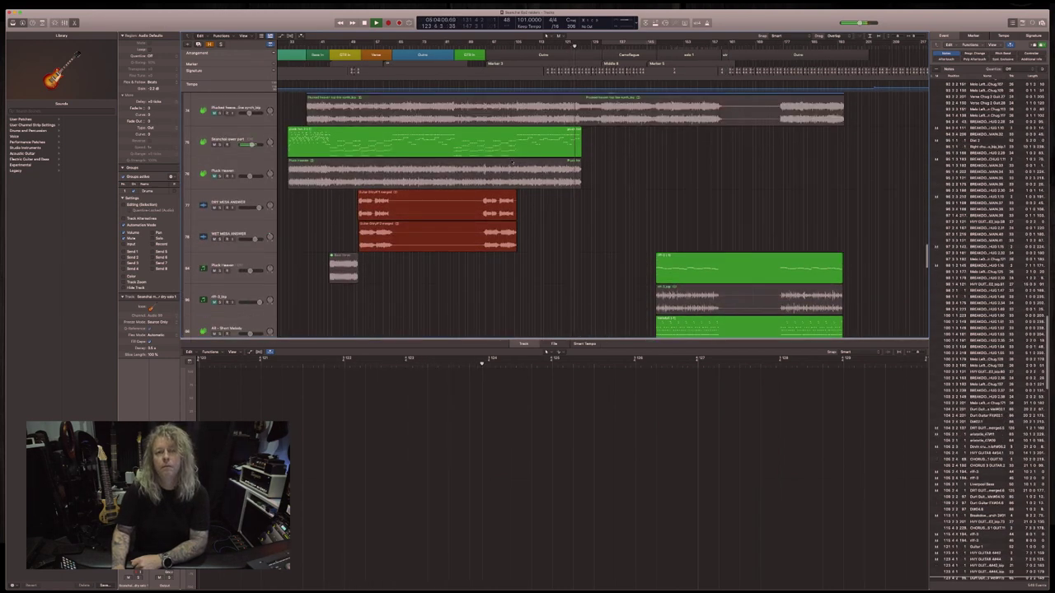
pyautogui.scroll(-15, 512, 155)
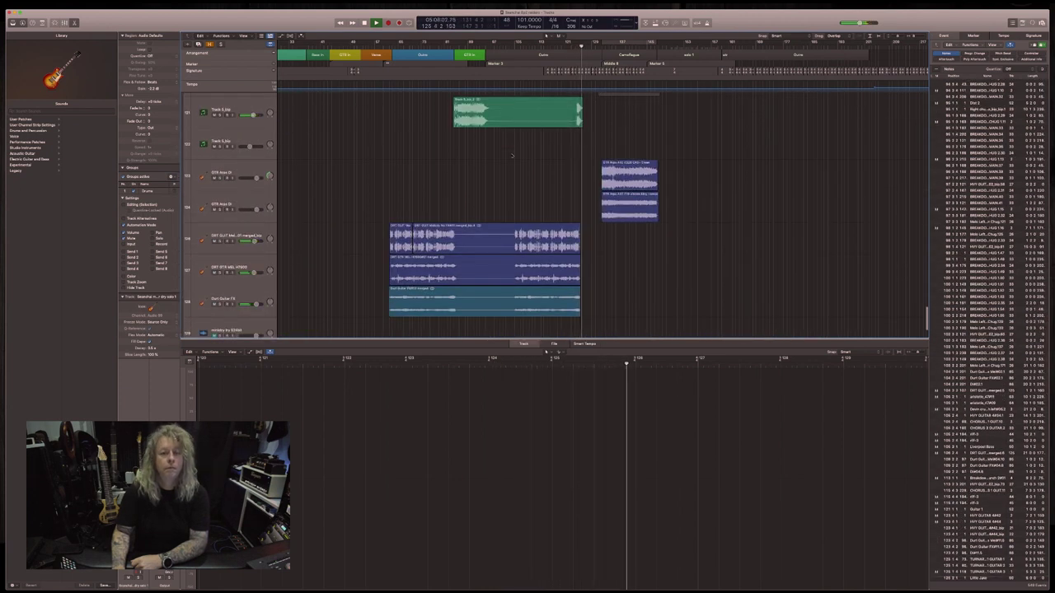
pyautogui.scroll(5, 512, 155)
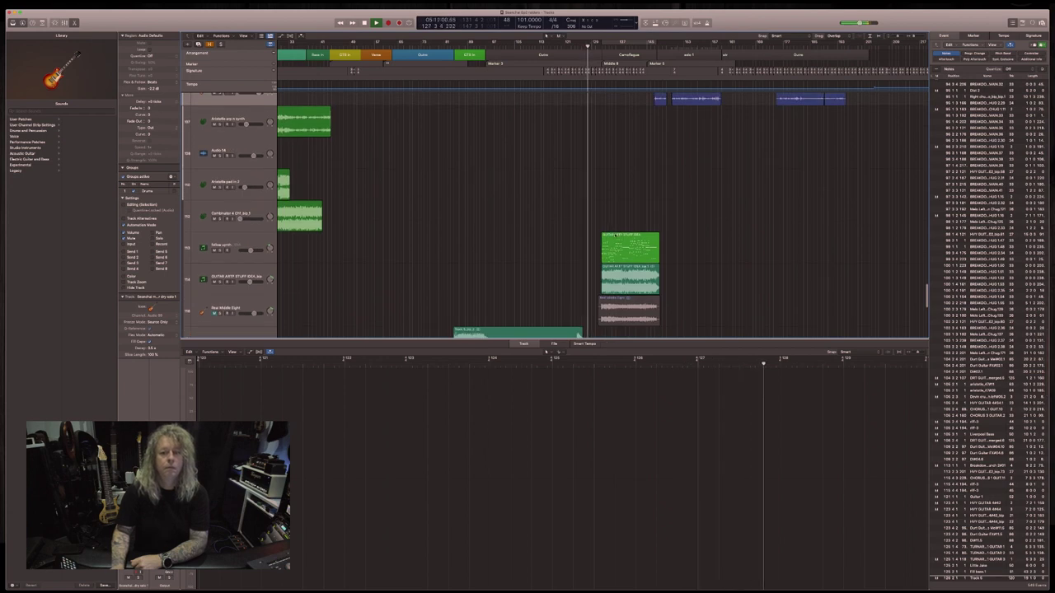
# Open the green guitar-idea MIDI region of the middle eight in the Piano Roll and follow its notes during playback
pyautogui.click(616, 236)
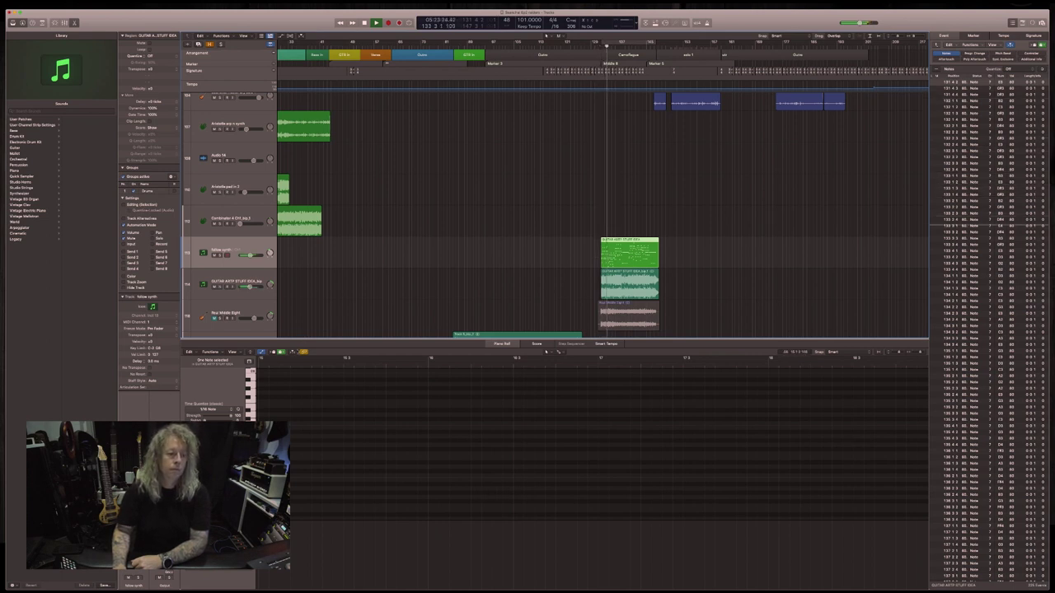
pyautogui.click(293, 352)
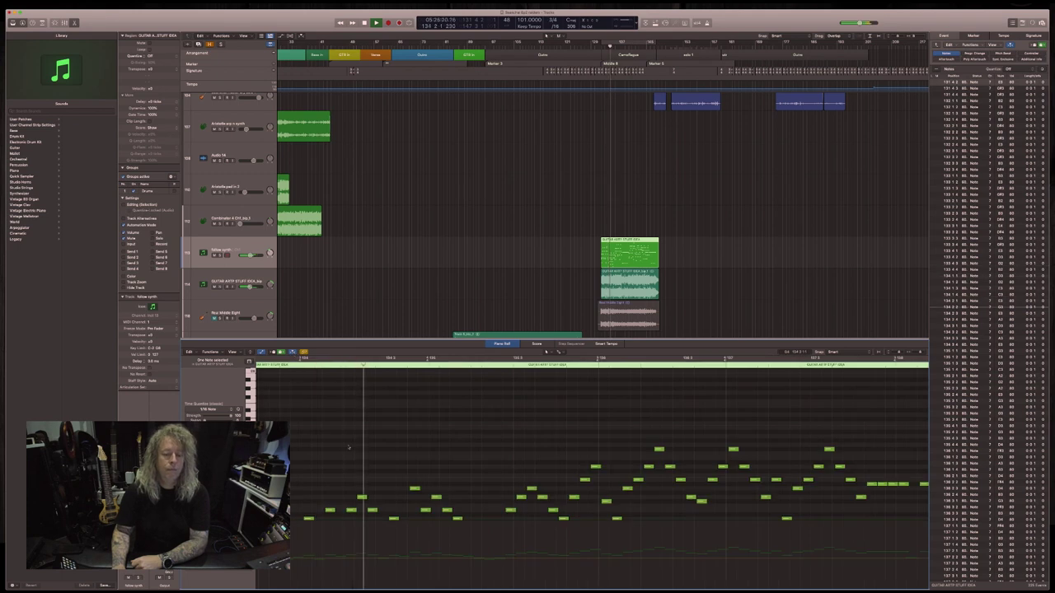
pyautogui.scroll(-2, 347, 447)
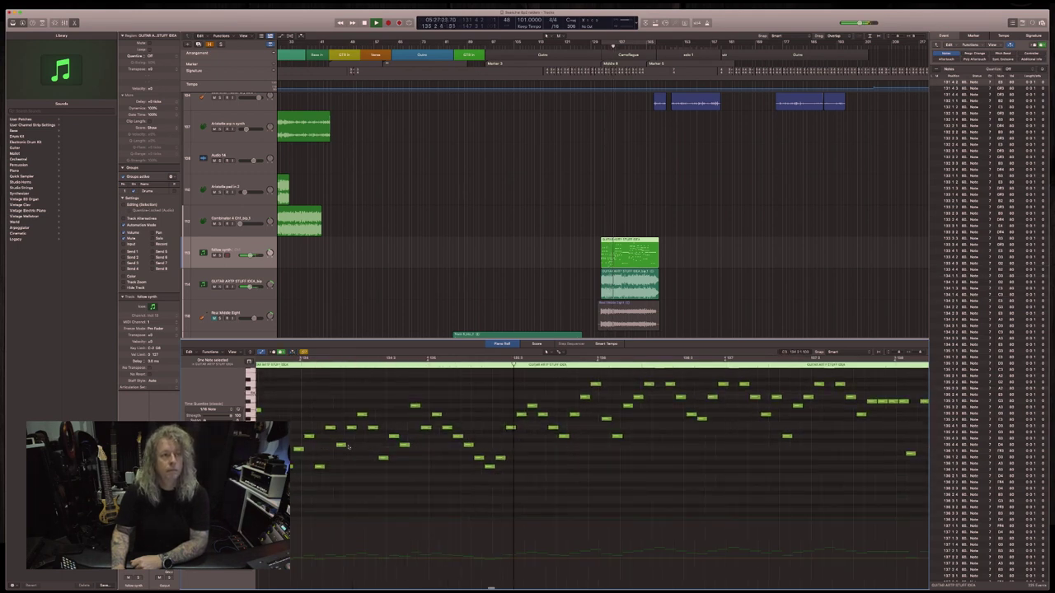
pyautogui.scroll(2, 348, 447)
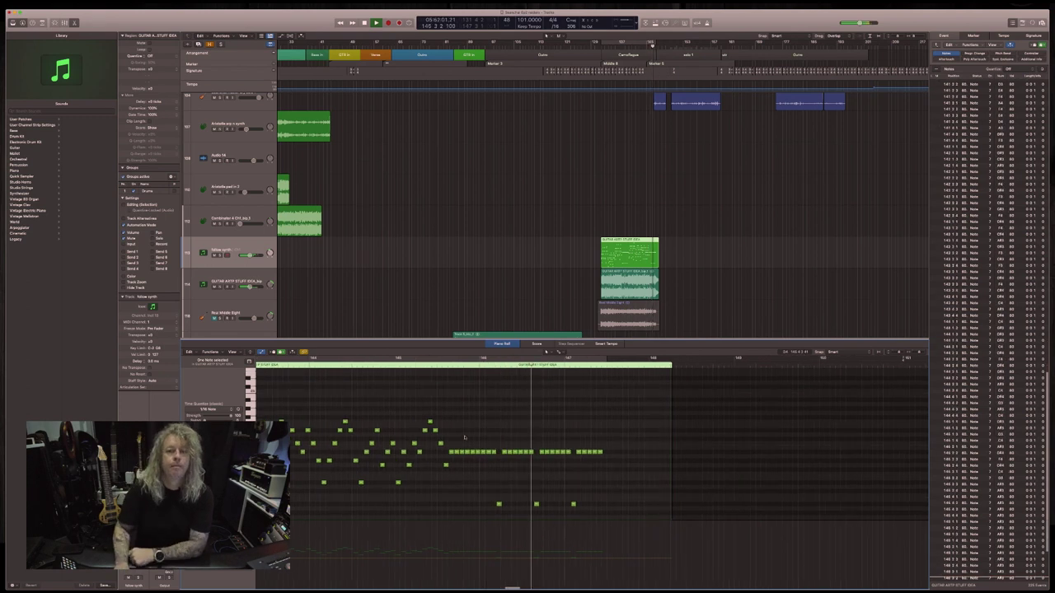
# Follow playback into the outro, examining the Master solo tracks and the synth, fill bass and funk guitar tracks above them
pyautogui.scroll(3, 577, 152)
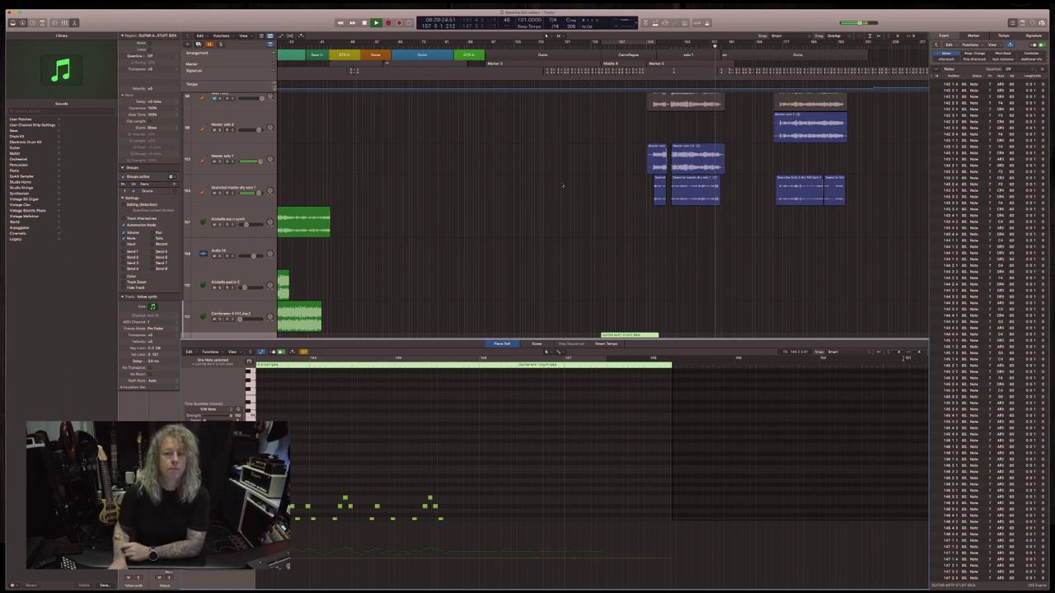
pyautogui.scroll(5, 549, 186)
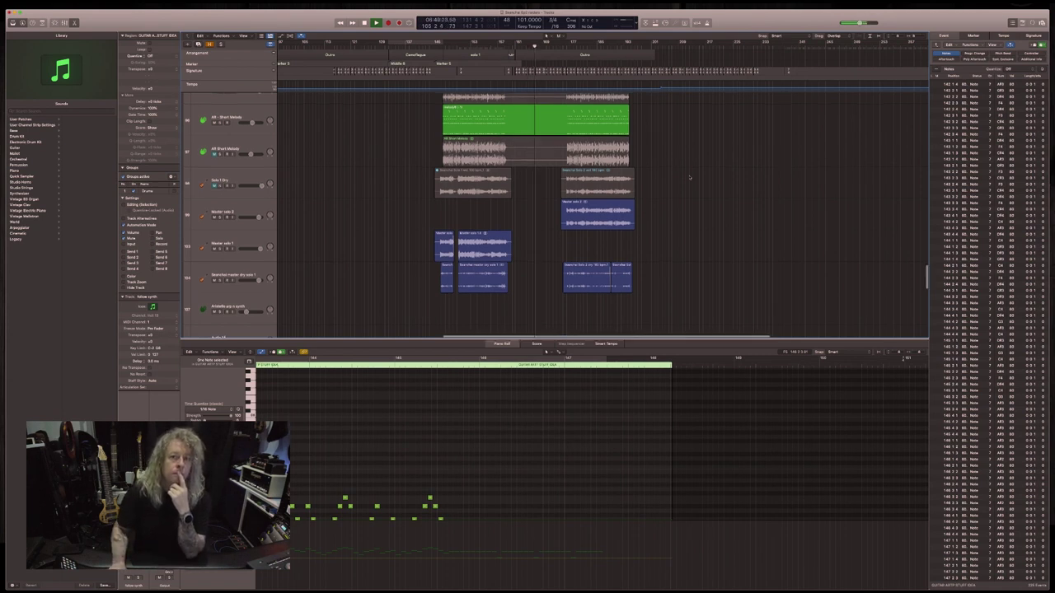
pyautogui.scroll(15, 690, 176)
pyautogui.scroll(1, 690, 177)
pyautogui.scroll(-2, 690, 177)
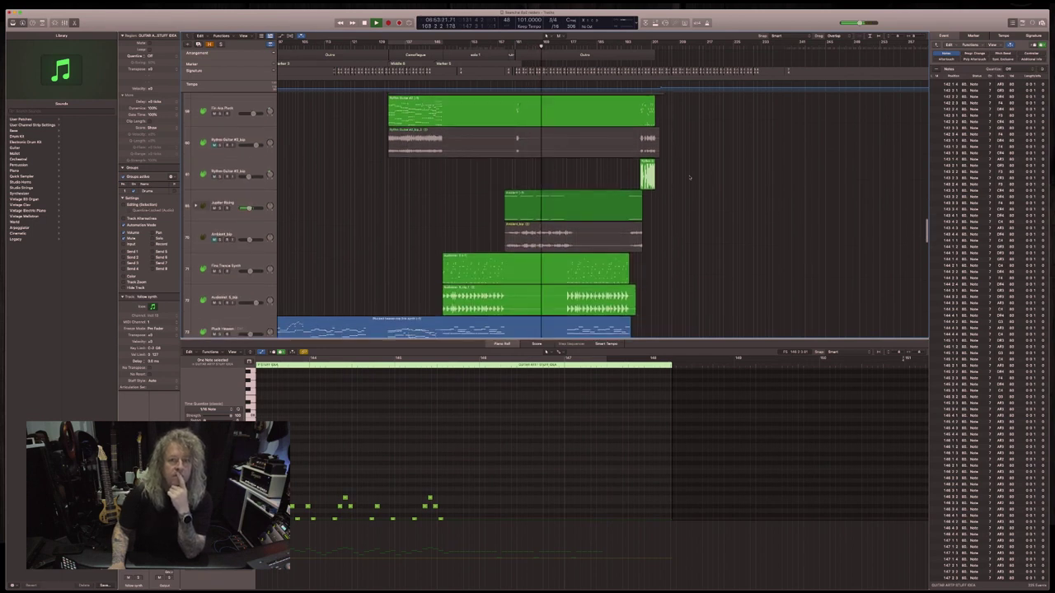
pyautogui.scroll(5, 690, 177)
pyautogui.scroll(4, 690, 177)
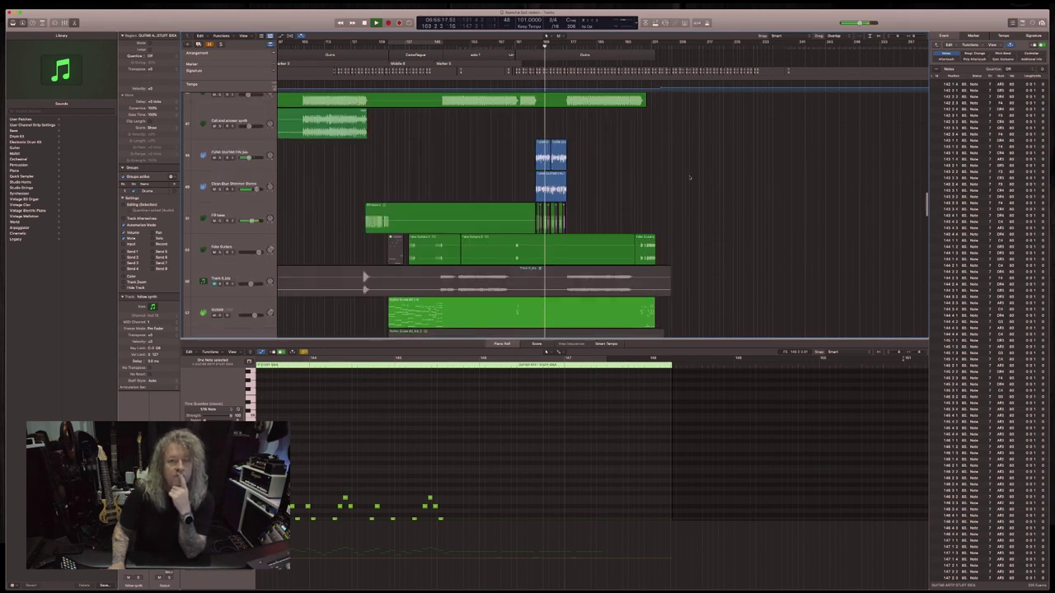
pyautogui.scroll(2, 690, 177)
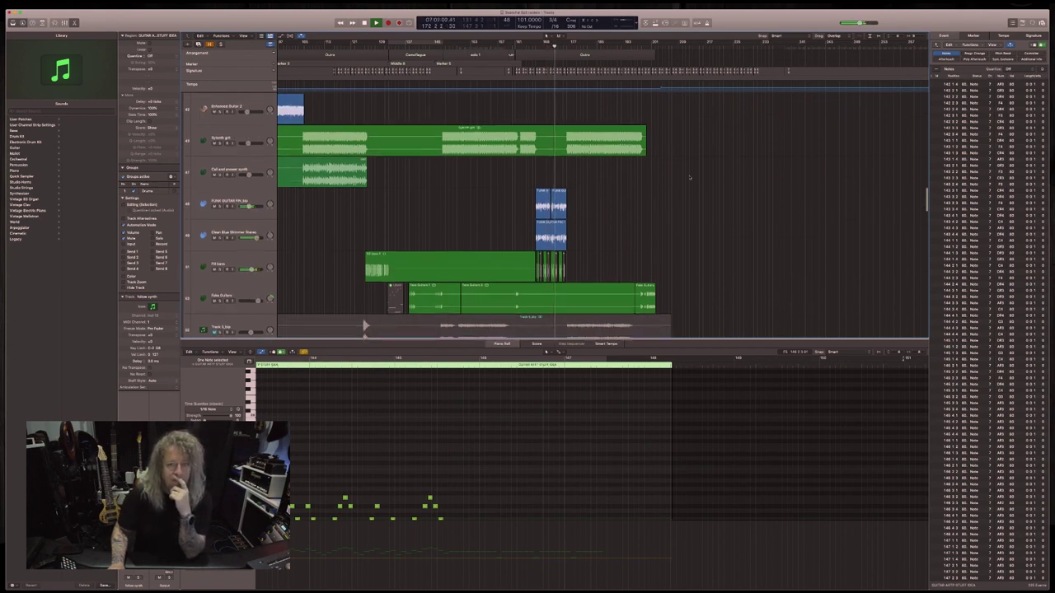
# Review the tracks from the funk guitars through the pluck synths to the Master solo tracks while the outro plays
pyautogui.scroll(-3, 690, 176)
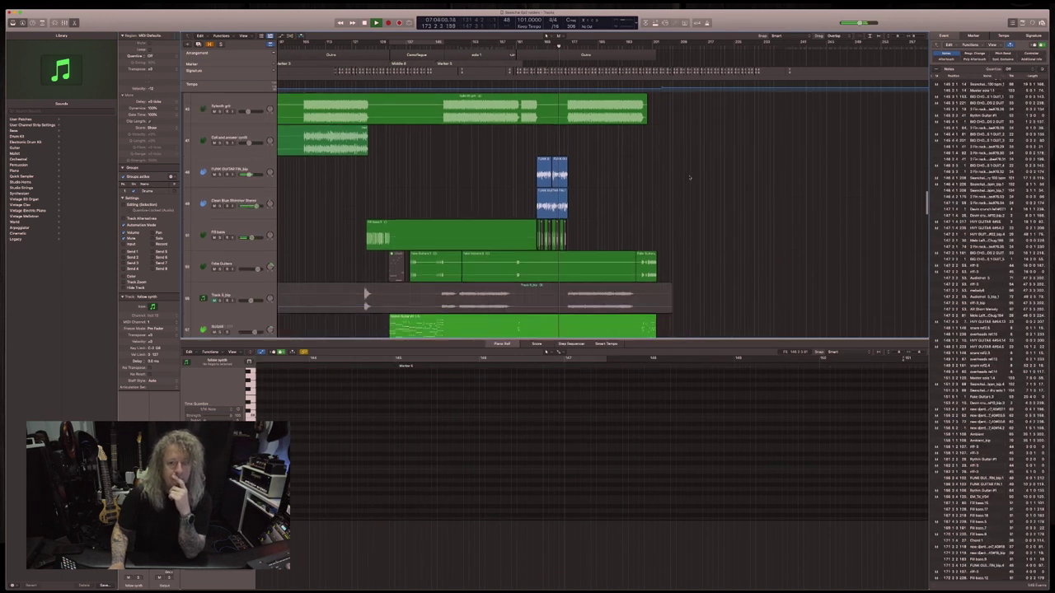
pyautogui.scroll(-15, 689, 176)
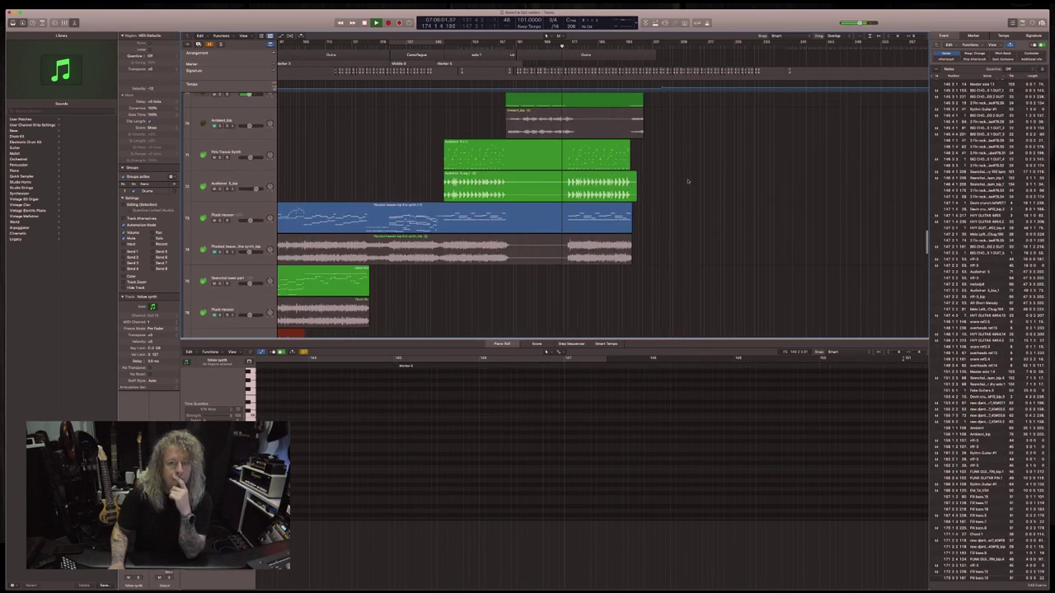
pyautogui.scroll(-15, 689, 181)
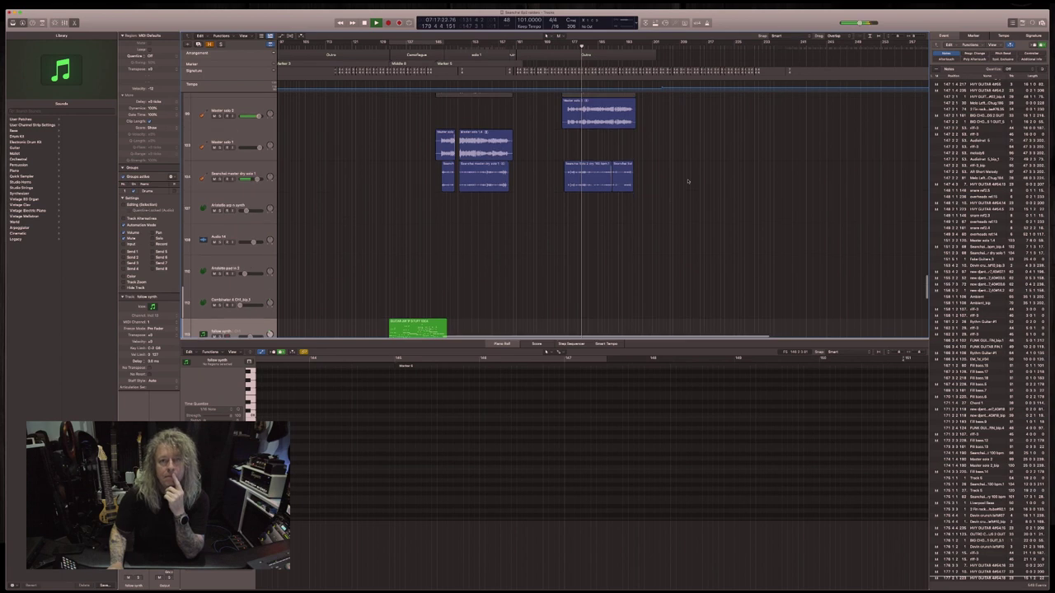
pyautogui.scroll(4, 688, 181)
pyautogui.scroll(-4, 688, 181)
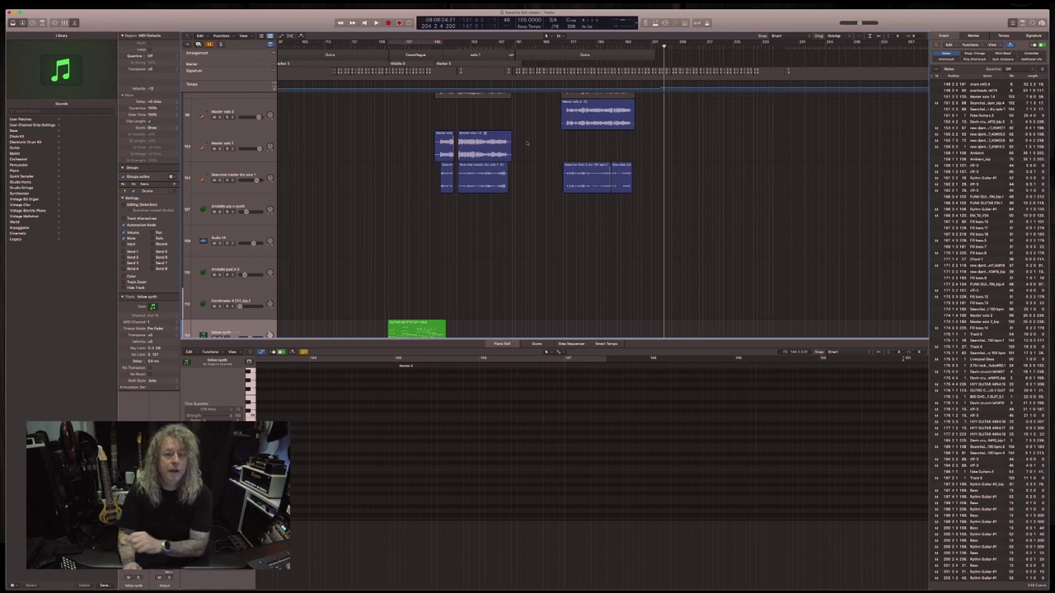
# Turn on cycle playback over the Middle 8 section that spans the green guitar-idea MIDI region
pyautogui.hscroll(-5, 527, 143)
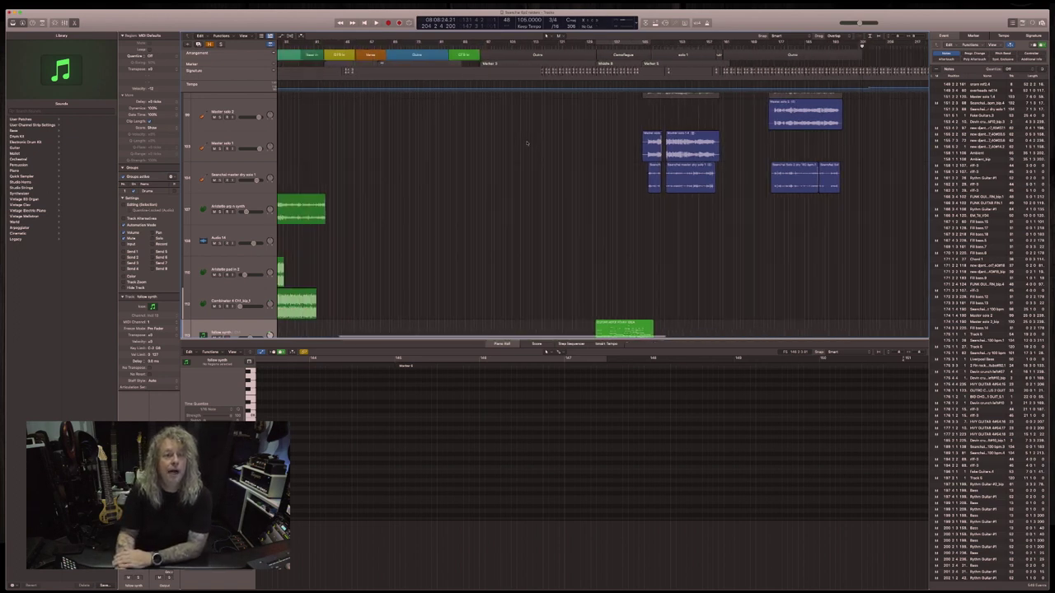
pyautogui.hscroll(-3, 527, 142)
pyautogui.scroll(-5, 527, 143)
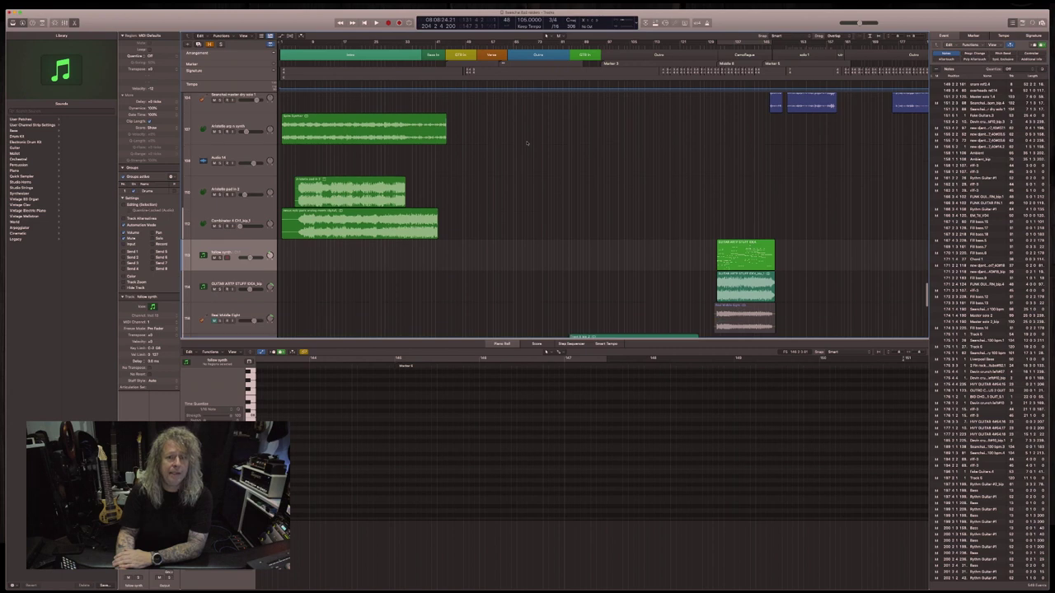
pyautogui.scroll(-3, 527, 143)
pyautogui.hscroll(4, 527, 143)
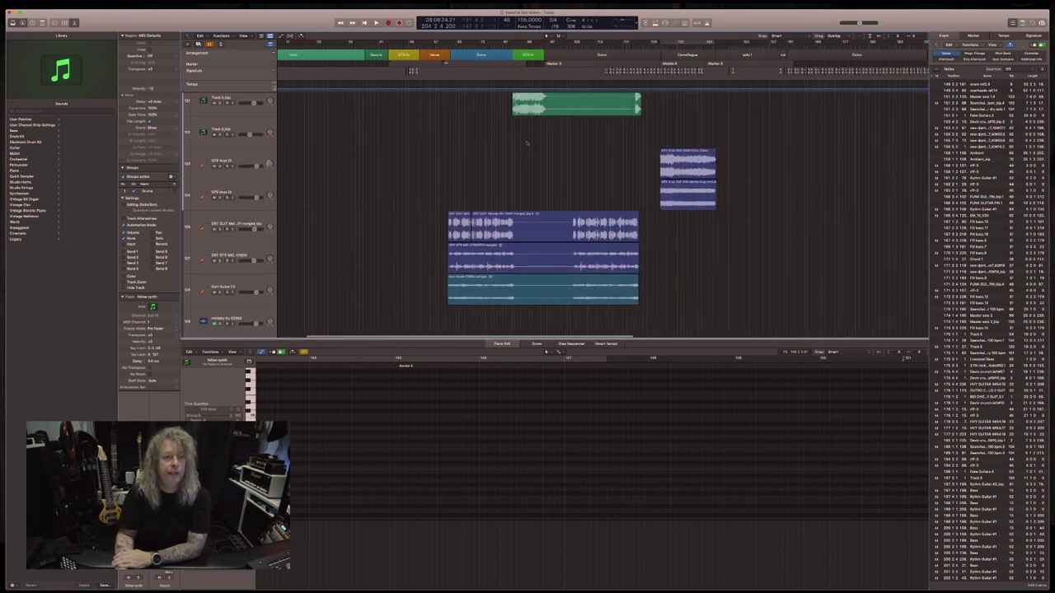
pyautogui.hscroll(1, 526, 143)
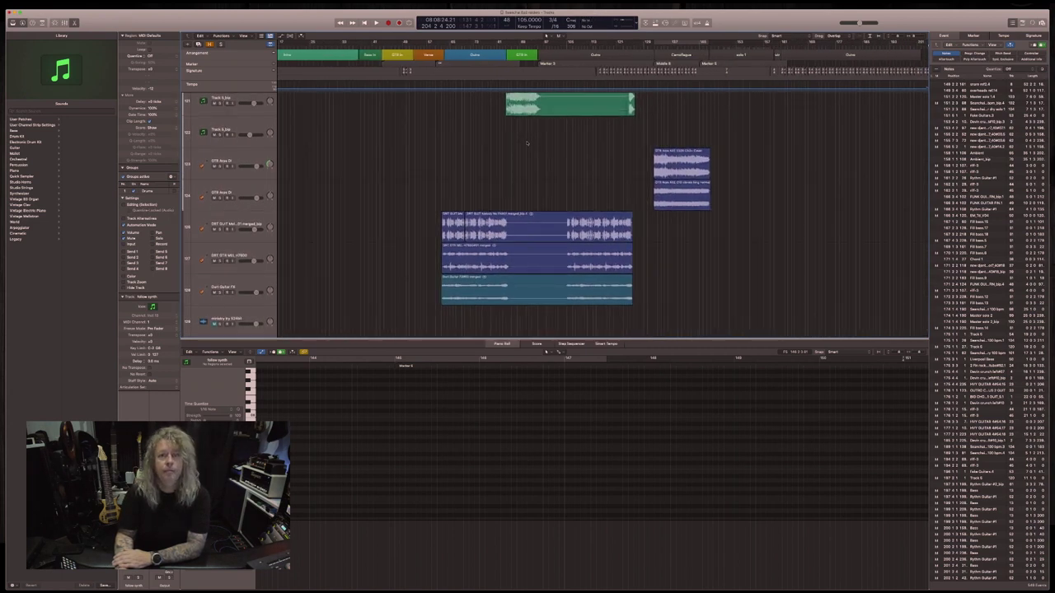
pyautogui.scroll(3, 527, 143)
pyautogui.hscroll(3, 526, 142)
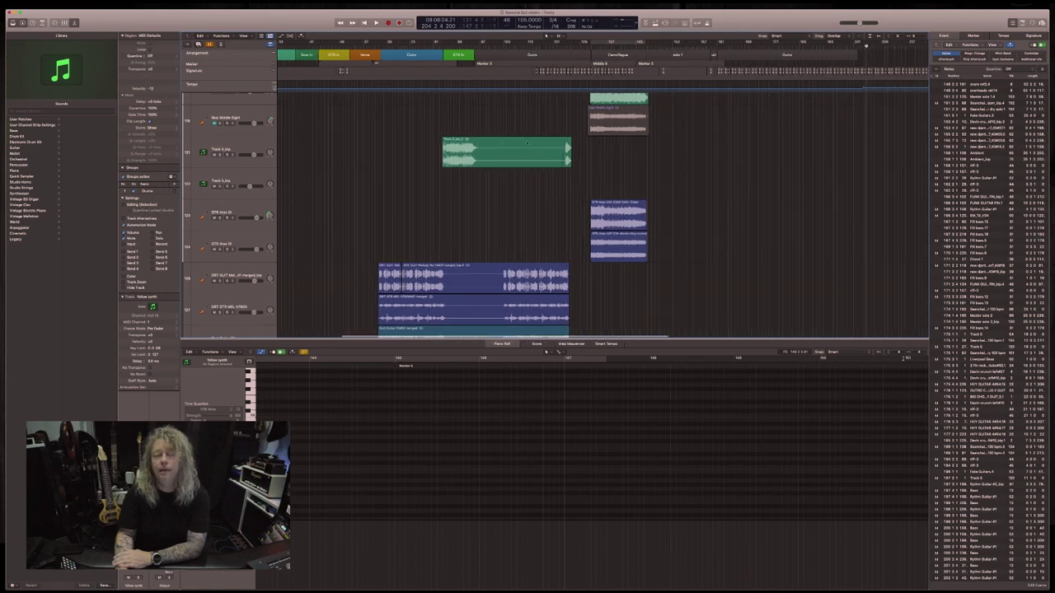
pyautogui.scroll(5, 526, 143)
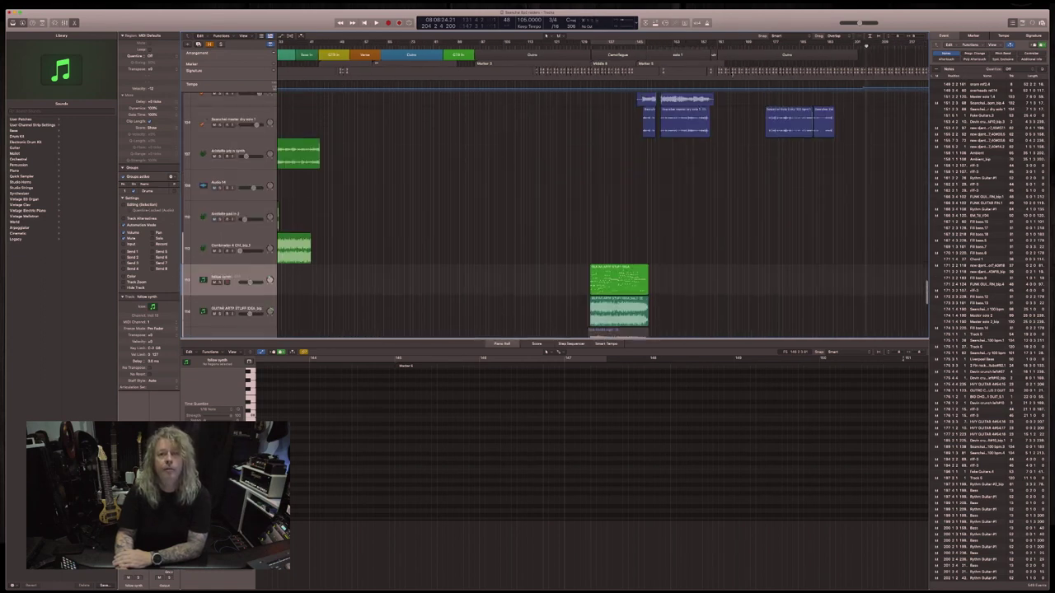
pyautogui.click(605, 41)
pyautogui.scroll(-3, 646, 196)
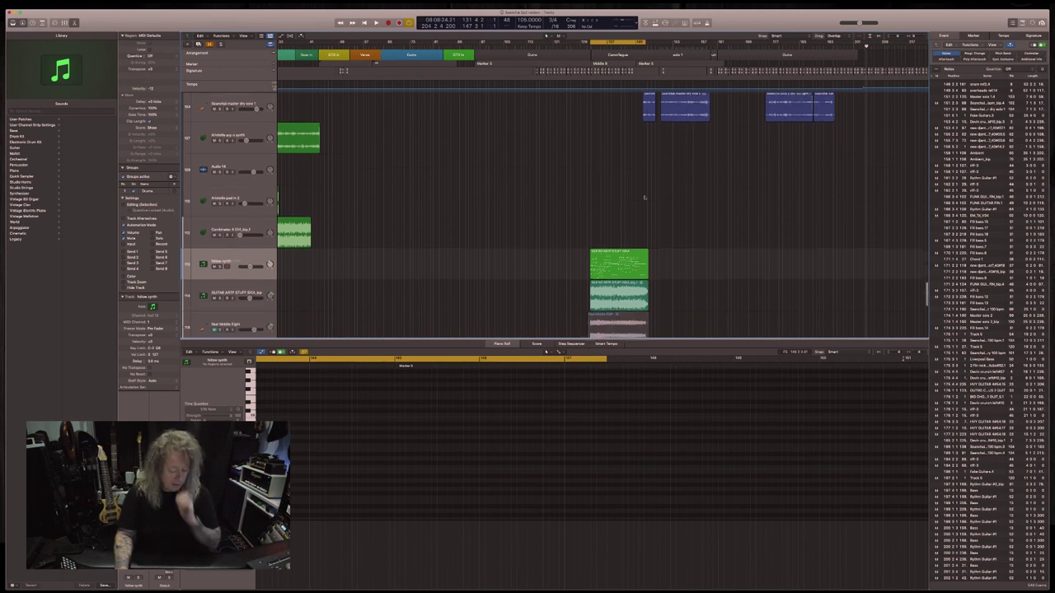
# Play the Middle 8 cycle briefly, stop it, and locate the bass tracks holding the middle eight's green MIDI region
pyautogui.press('space')
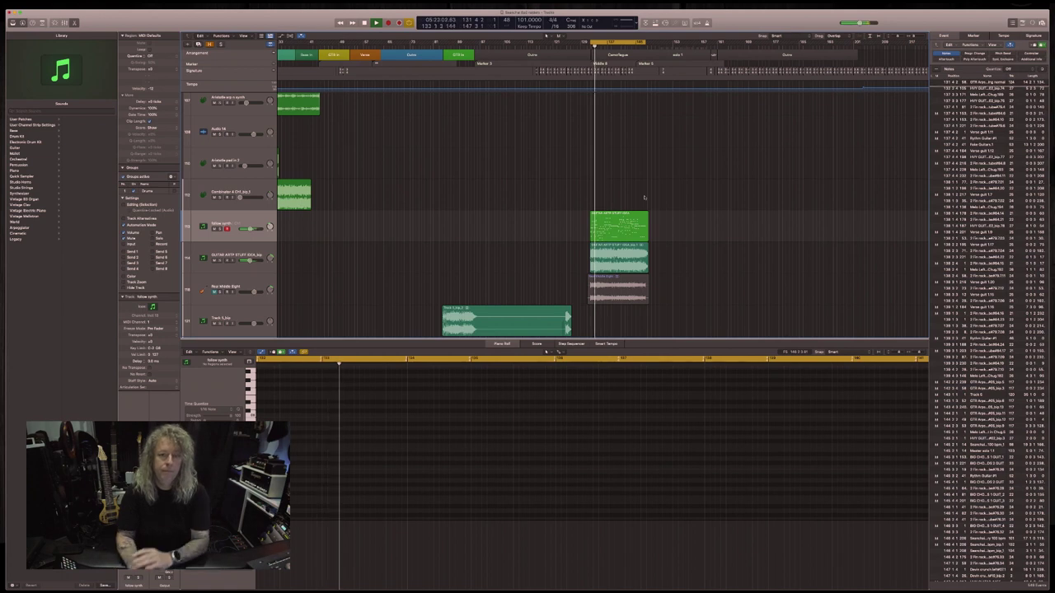
pyautogui.scroll(10, 645, 198)
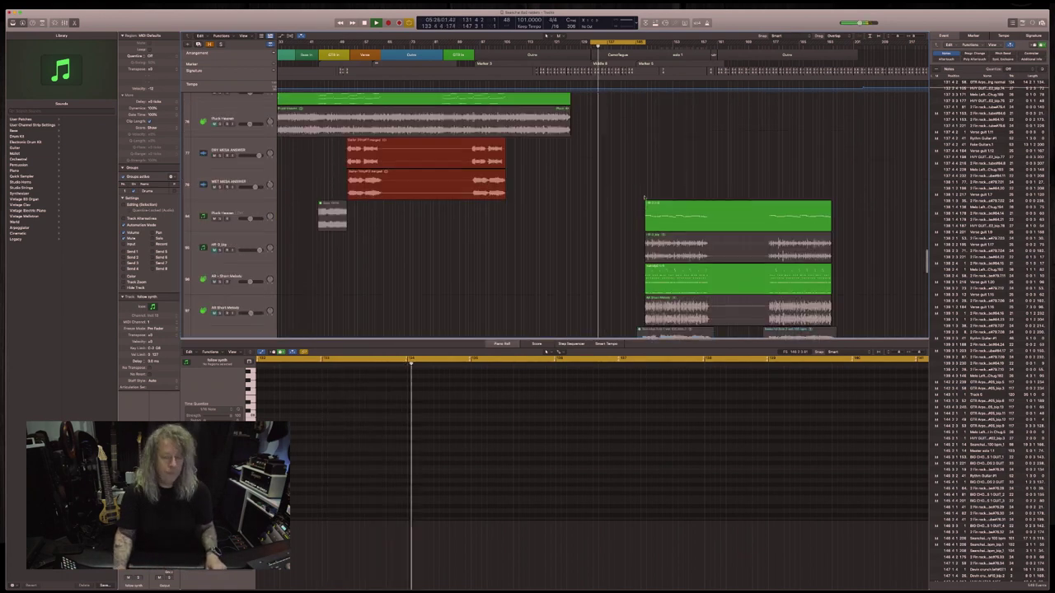
pyautogui.scroll(15, 645, 198)
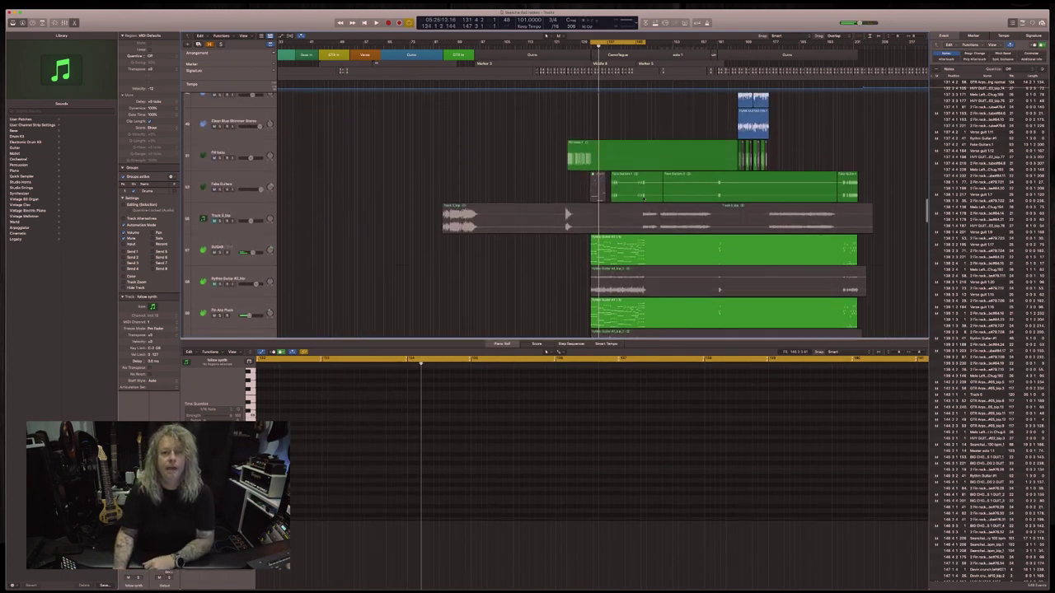
pyautogui.scroll(20, 644, 199)
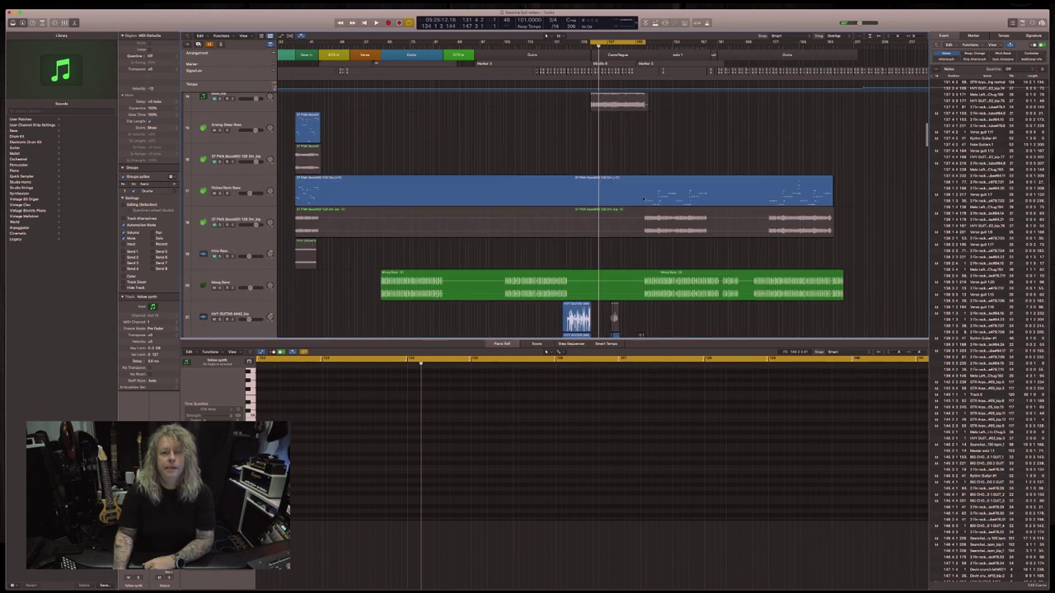
pyautogui.scroll(-8, 644, 198)
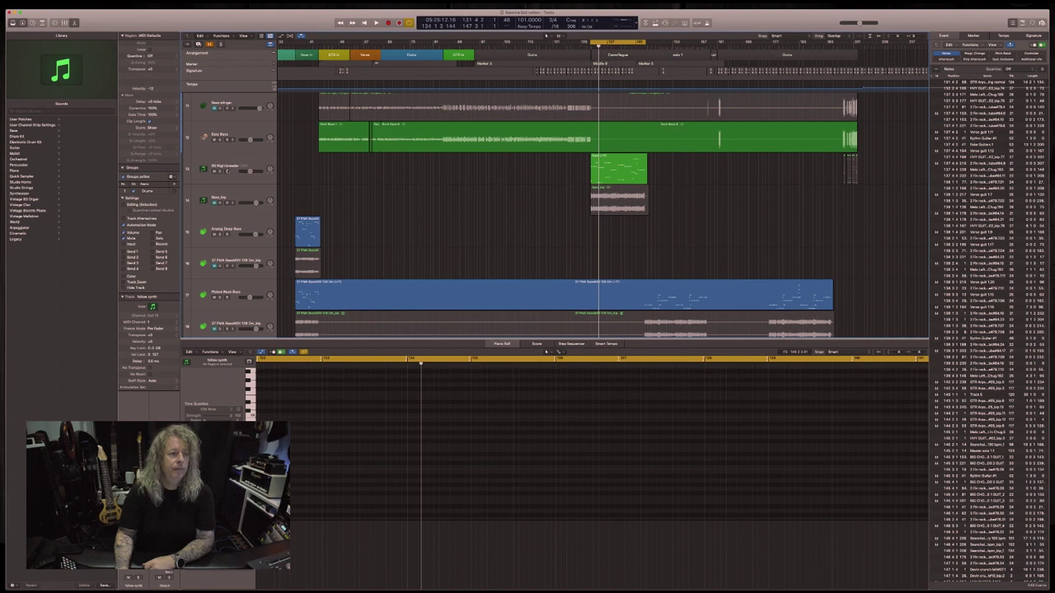
# Solo the track of the middle eight's green bass MIDI region and open the region in the Piano Roll while it plays
pyautogui.press('s')
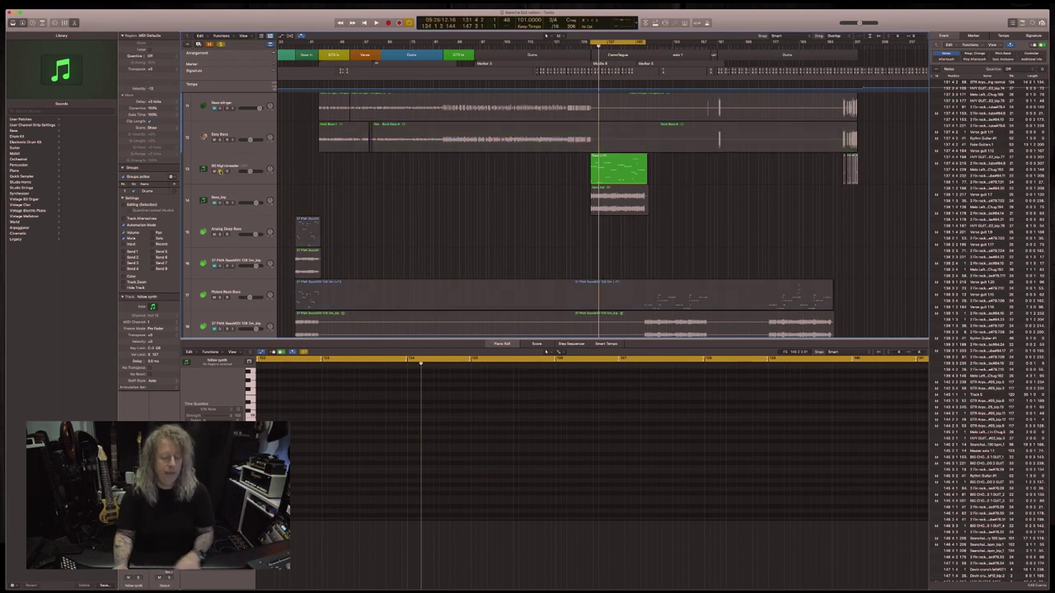
pyautogui.press('space')
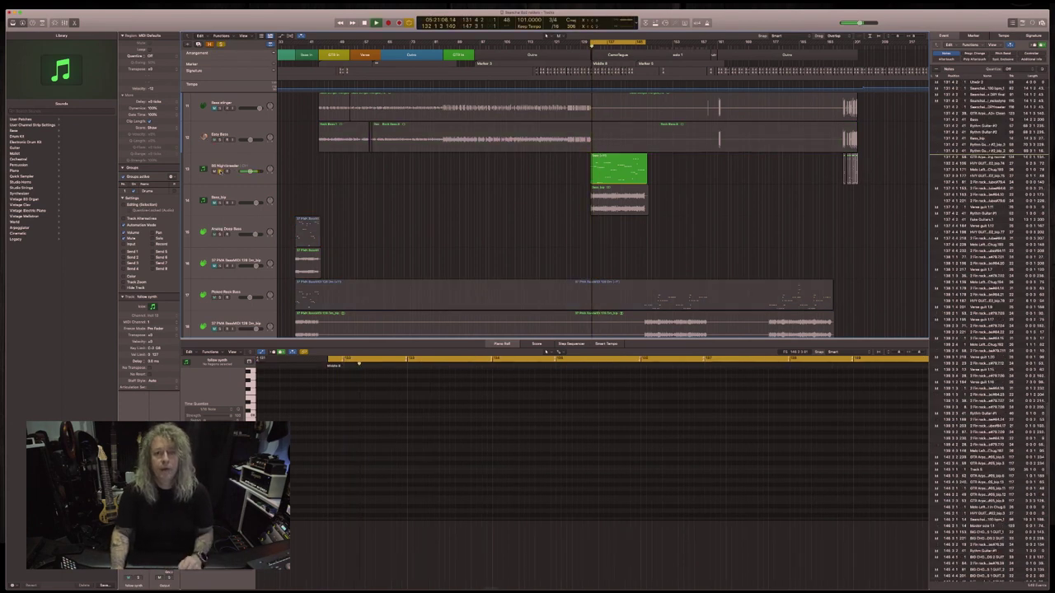
pyautogui.click(599, 162)
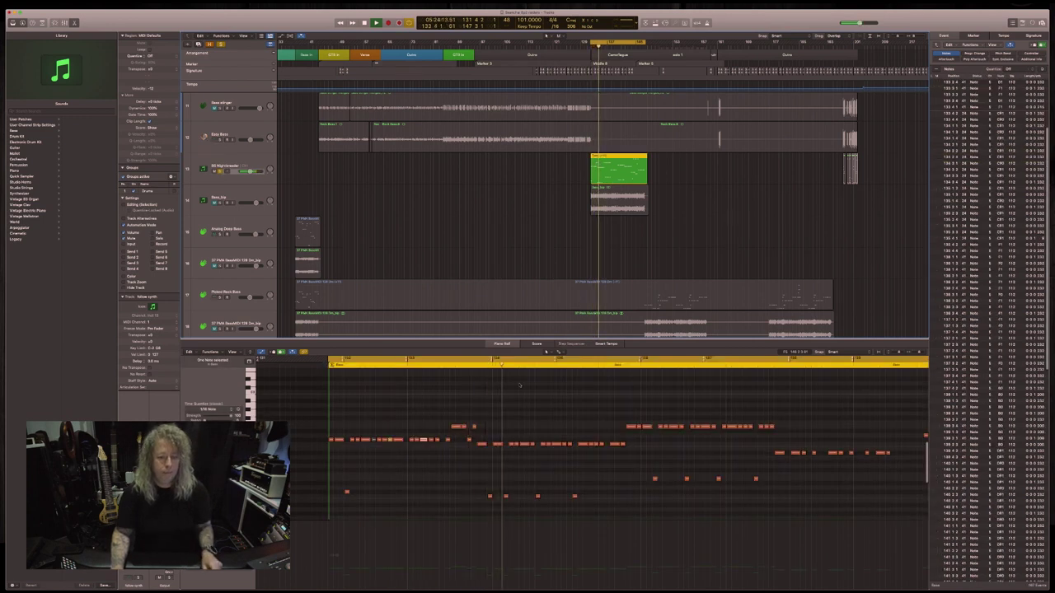
pyautogui.press('space')
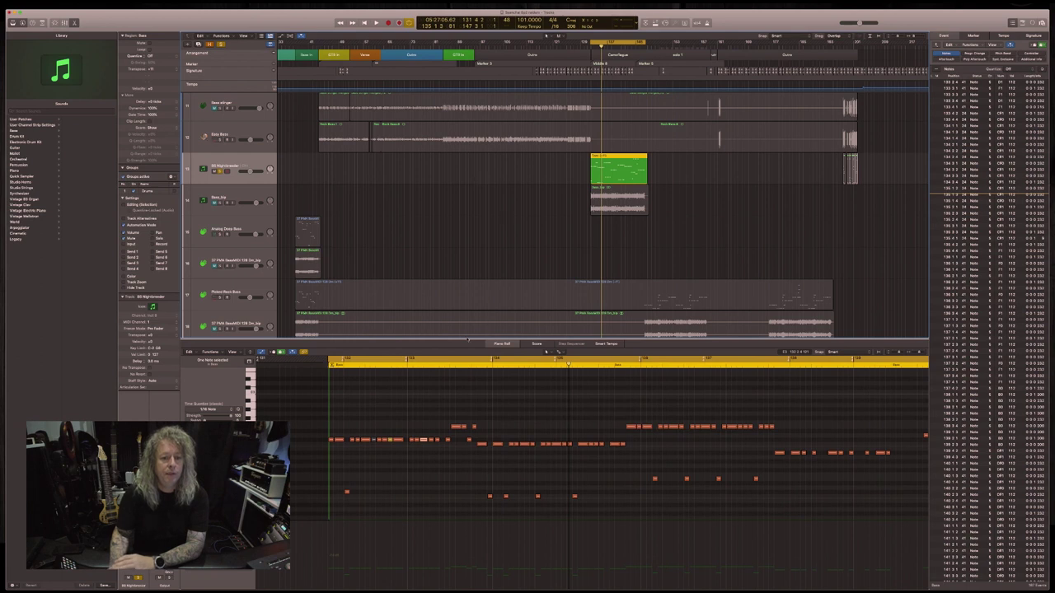
# Enlarge the Piano Roll editor to fill most of the window and bring the start of the bass region into view
pyautogui.moveTo(467, 340); pyautogui.dragTo(483, 166)
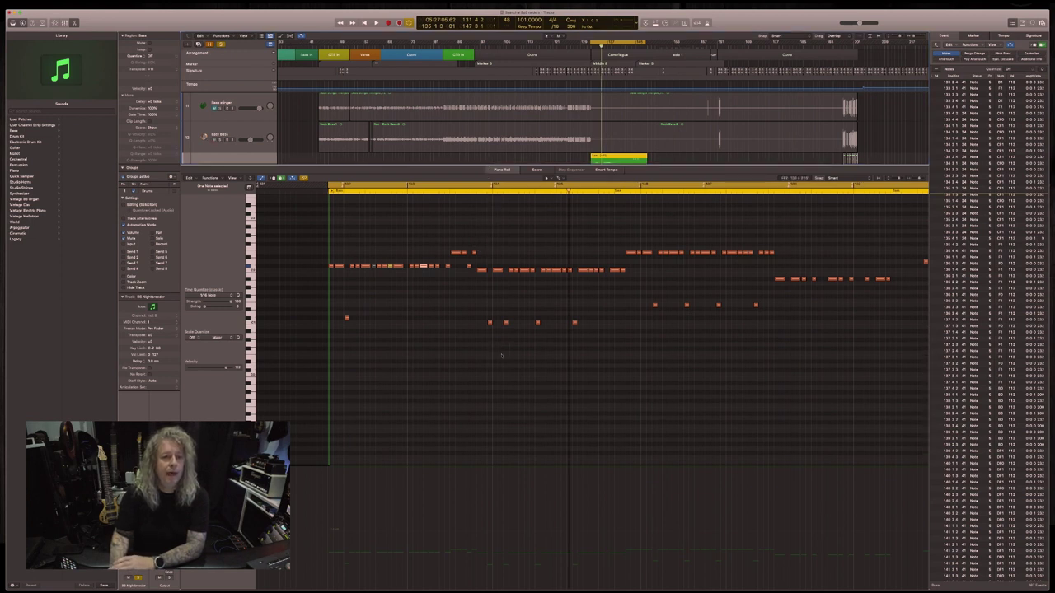
pyautogui.hscroll(-6, 436, 328)
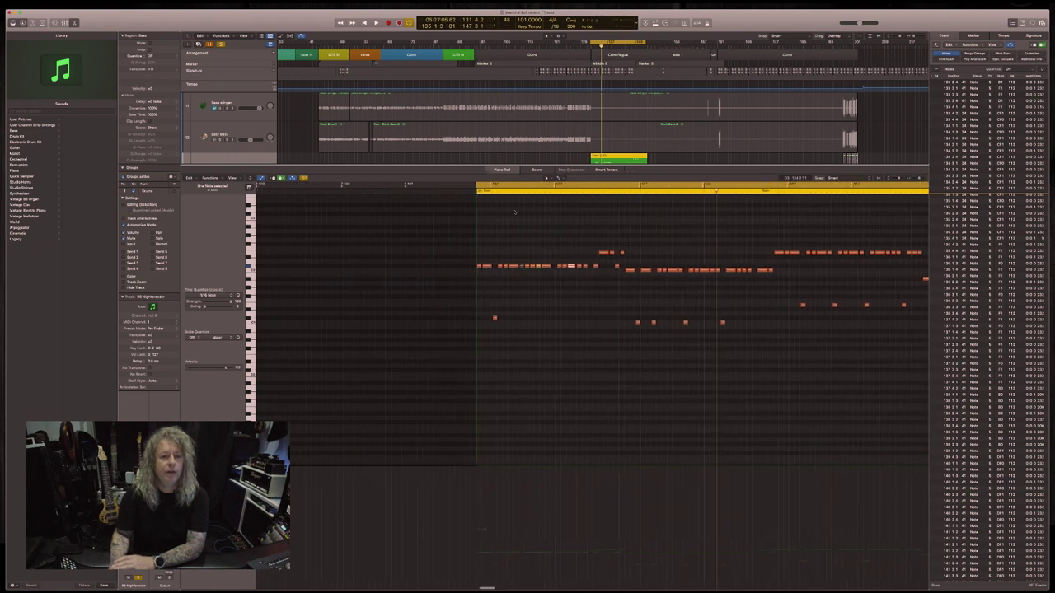
pyautogui.hscroll(1, 520, 274)
pyautogui.hscroll(1, 520, 274)
pyautogui.hscroll(1, 522, 274)
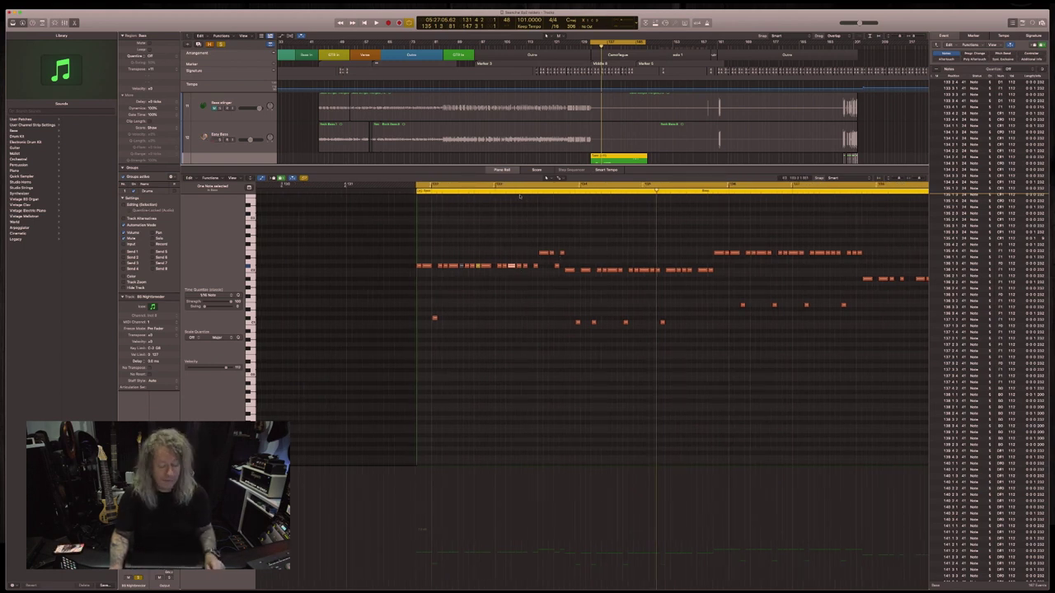
# Play the opening notes of the soloed bass region repeatedly and stop playback after the first phrase
pyautogui.press('space')
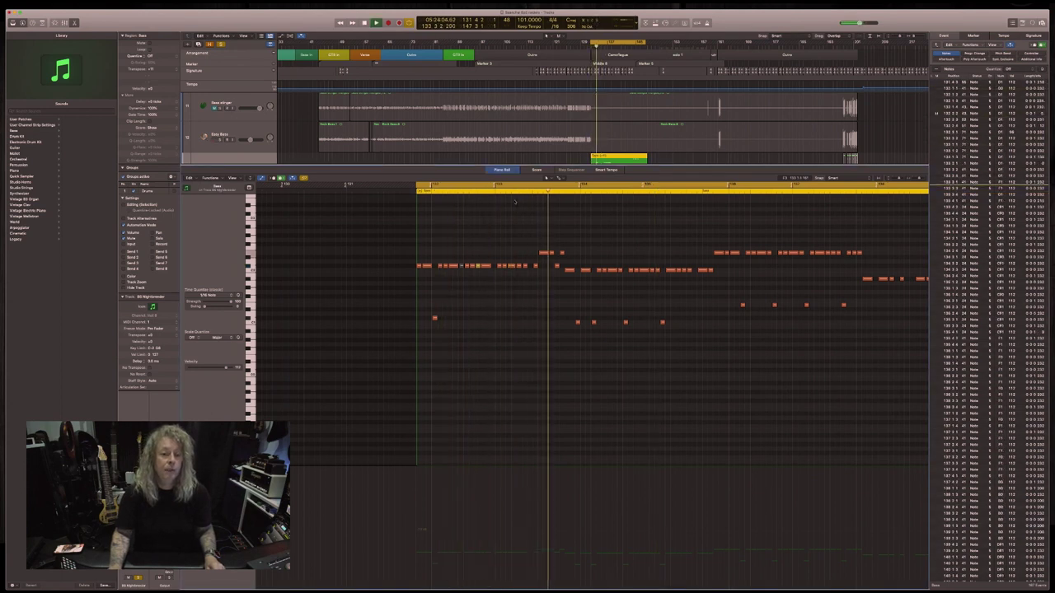
pyautogui.press('space')
pyautogui.press('space')
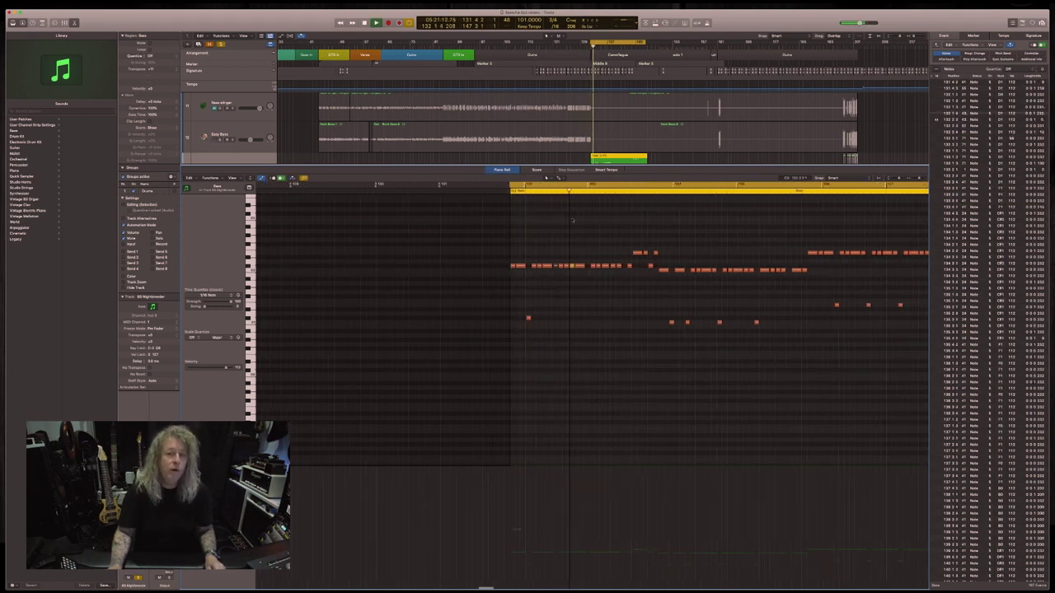
pyautogui.press('space')
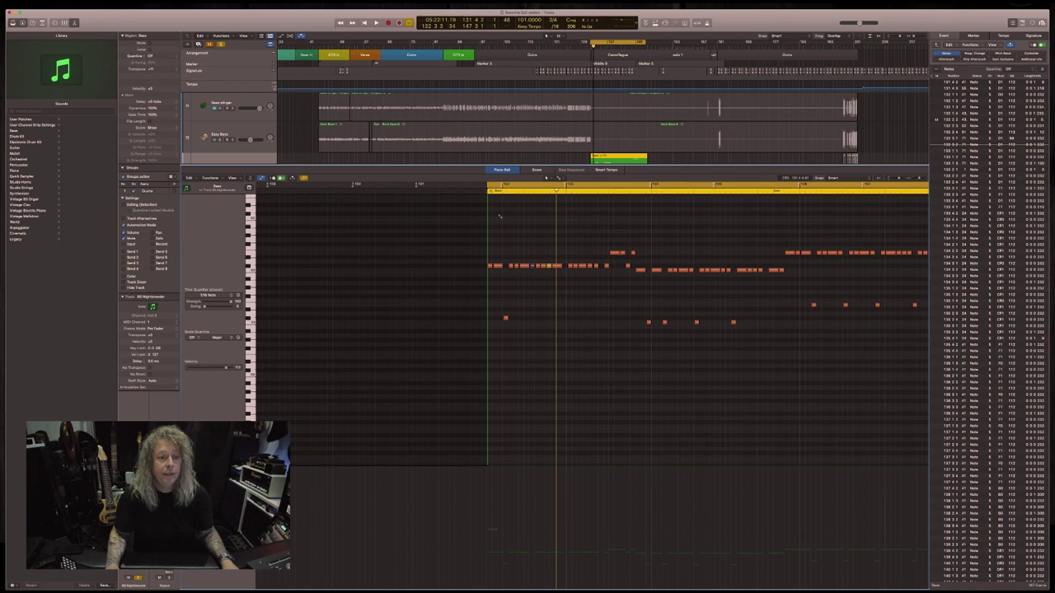
# Switch to the web browser and open the bookmarked #324522 hex color page
pyautogui.press('super+Tab')
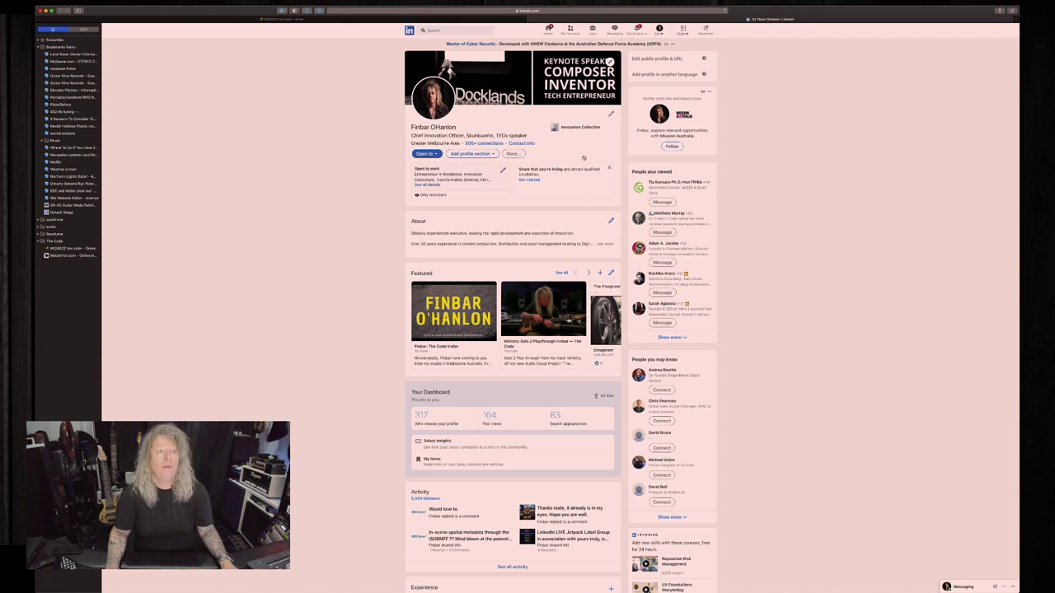
pyautogui.click(71, 248)
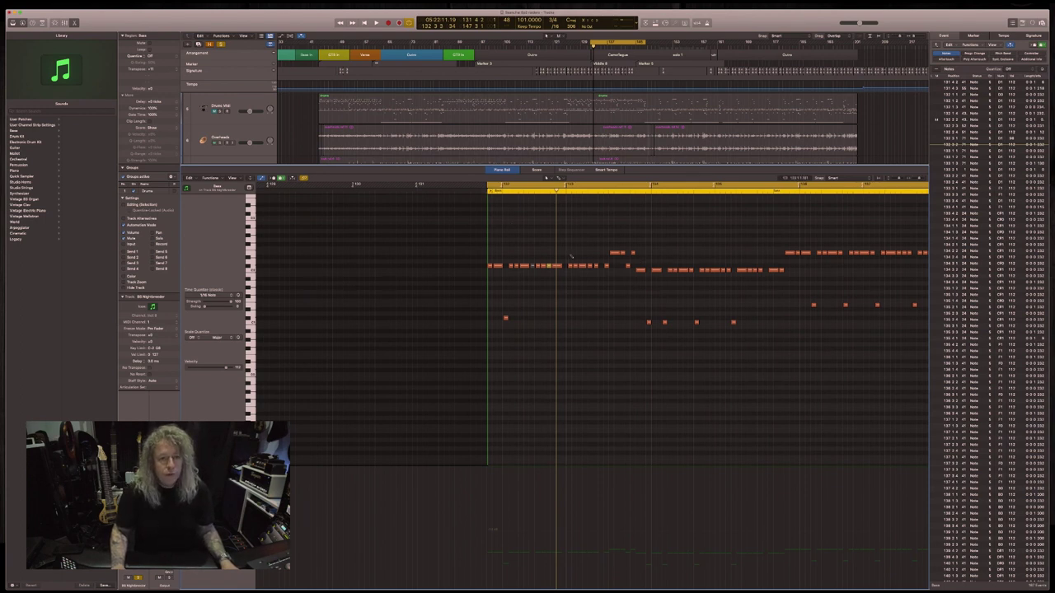
pyautogui.click(405, 297)
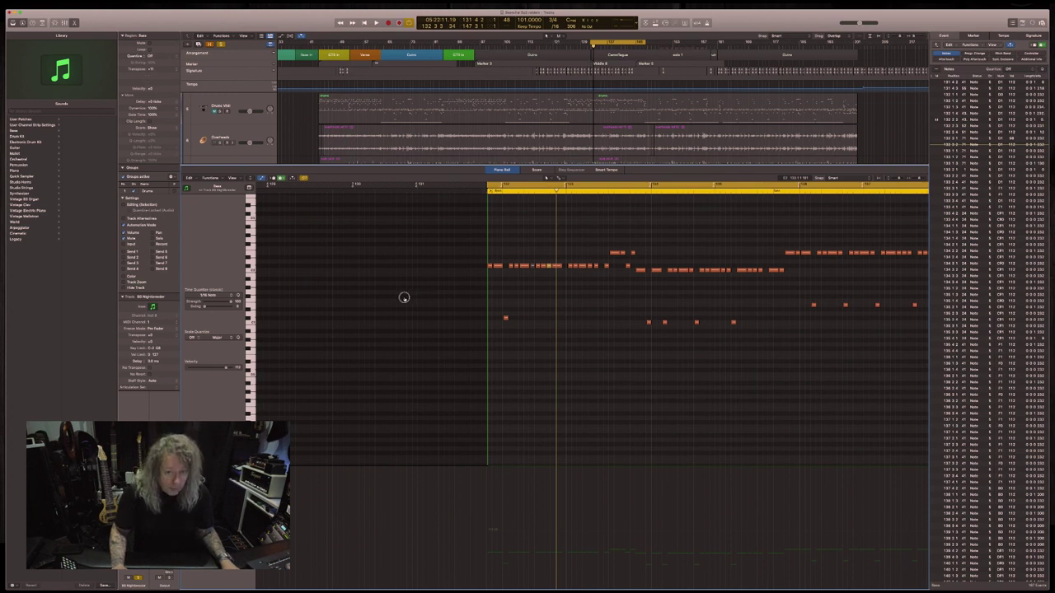
pyautogui.press('super+Tab')
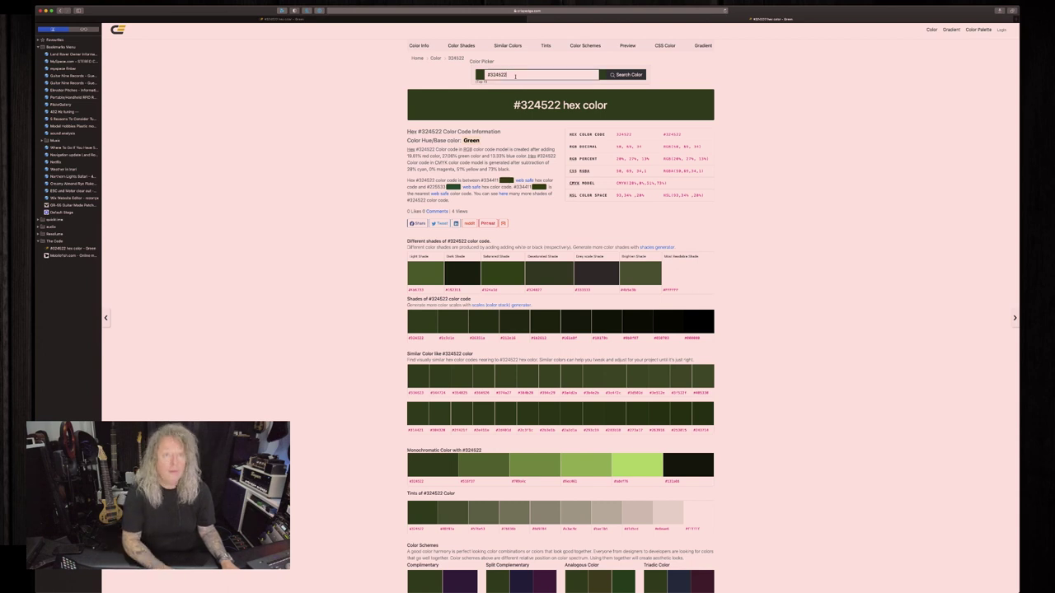
# Replace the code in the color search with #234521 and open the page for that hex color
pyautogui.press('BackSpace')
pyautogui.press('BackSpace')
pyautogui.press('BackSpace')
pyautogui.press('BackSpace')
pyautogui.press('BackSpace')
pyautogui.write('23')
pyautogui.write('4525')
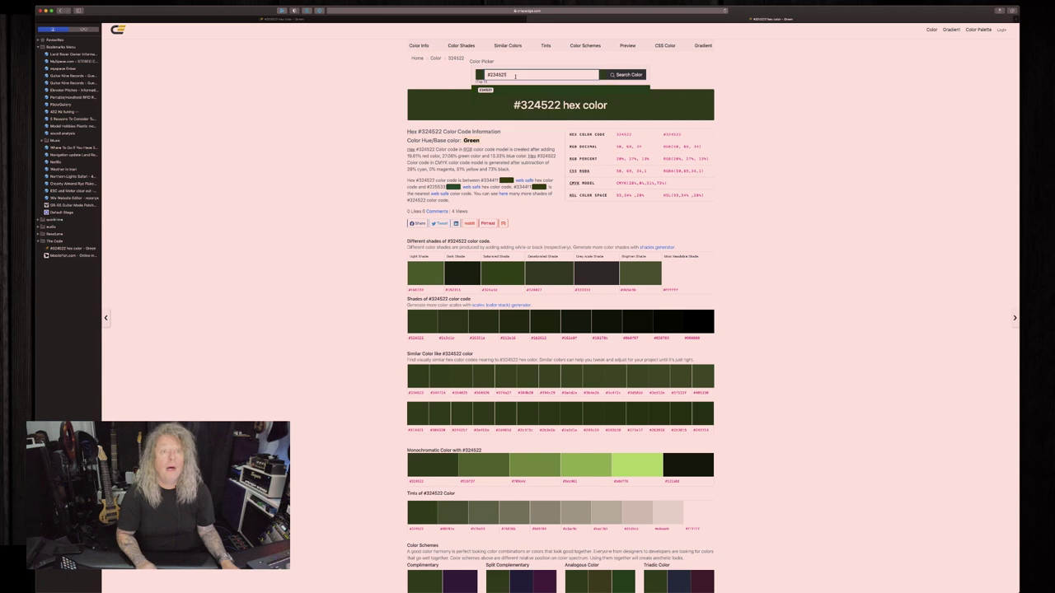
pyautogui.press('BackSpace')
pyautogui.write('1')
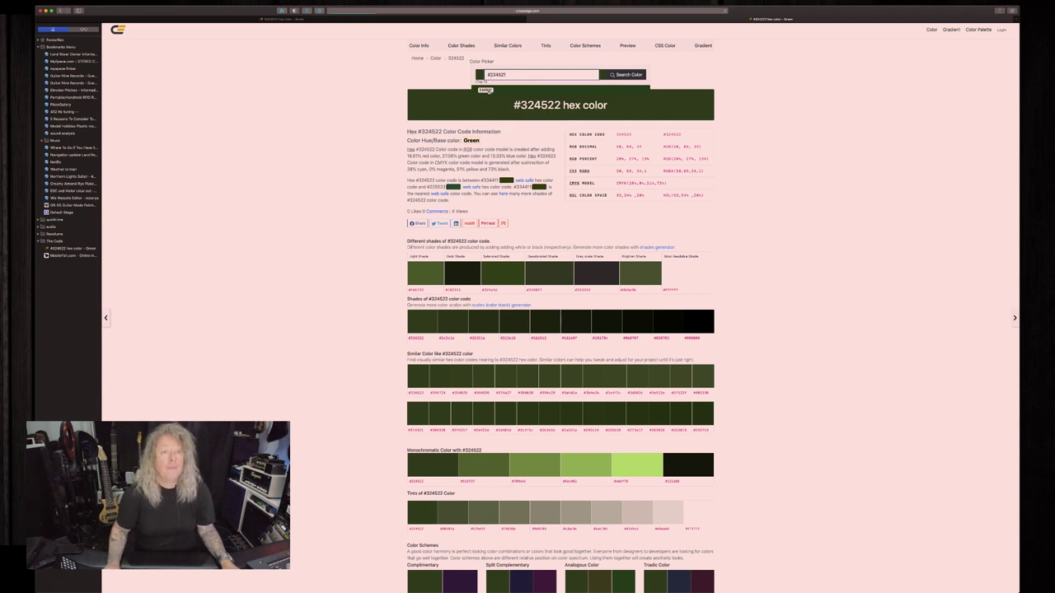
pyautogui.click(486, 90)
pyautogui.moveTo(522, 107)
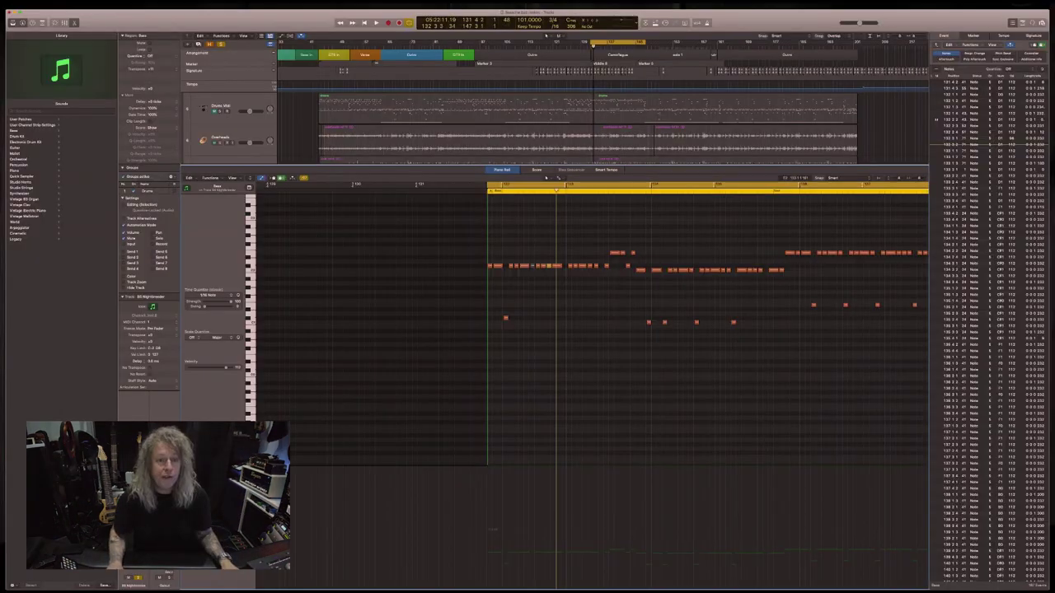
# Return to Logic Pro, set the cycle from bar 134 to bar 136 in the Piano Roll, and play that bass phrase
pyautogui.hscroll(5, 607, 223)
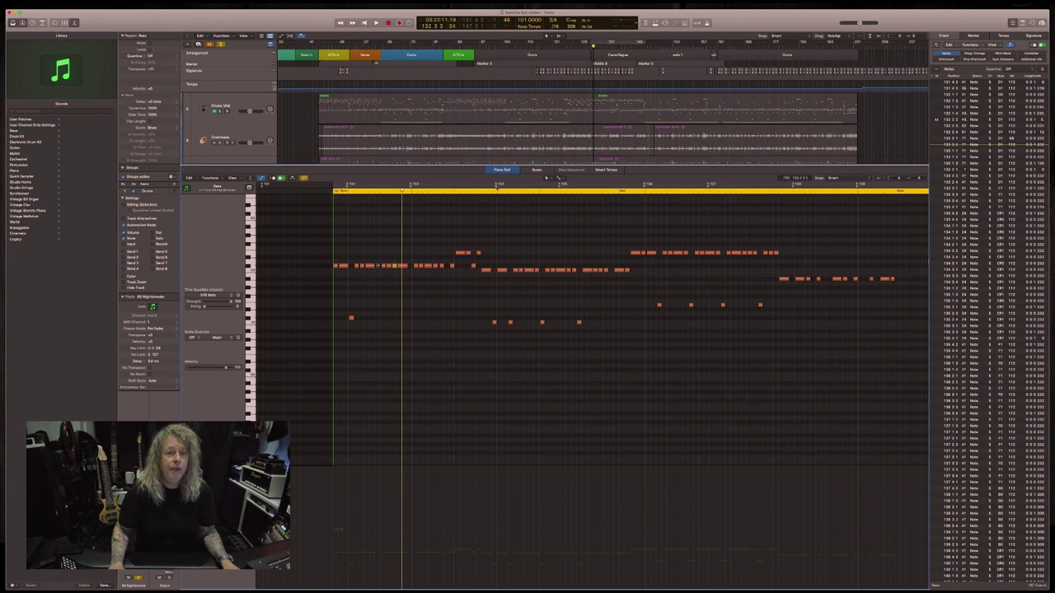
pyautogui.moveTo(497, 187); pyautogui.dragTo(645, 192)
pyautogui.press('space')
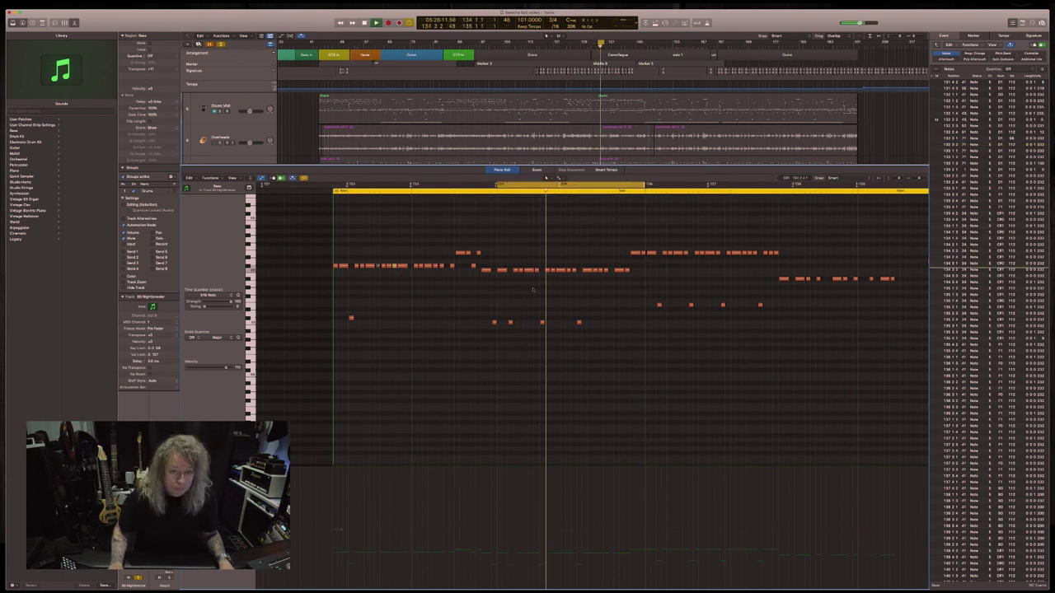
pyautogui.press('space')
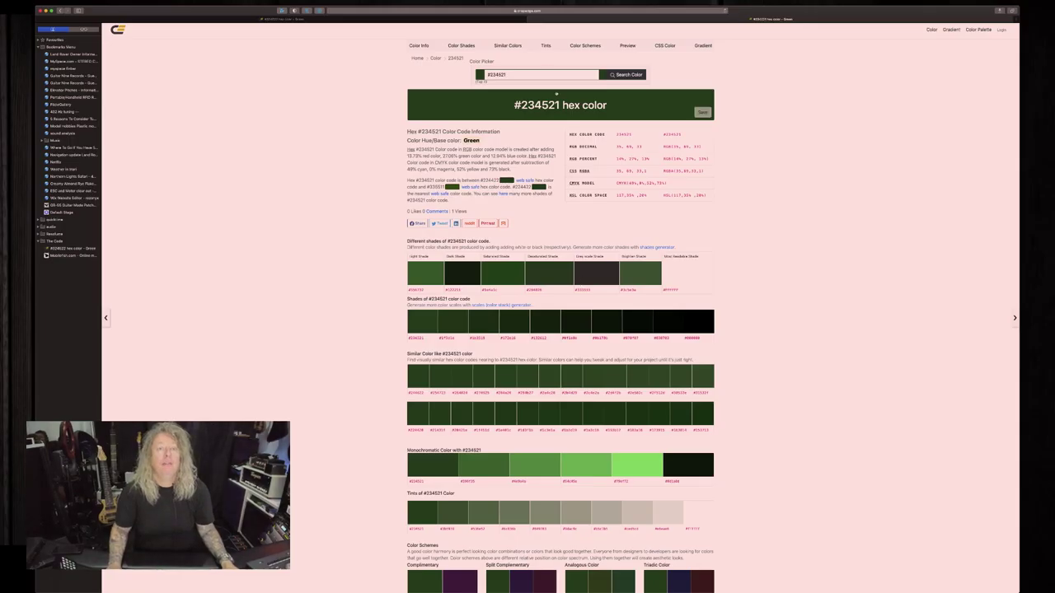
# Switch to the web browser and replace #234521 in the color search with the hex code of the second bass phrase
pyautogui.click(519, 73)
pyautogui.press('BackSpace')
pyautogui.press('BackSpace')
pyautogui.press('BackSpace')
pyautogui.press('BackSpace')
pyautogui.press('BackSpace')
pyautogui.press('BackSpace')
pyautogui.write('2464')
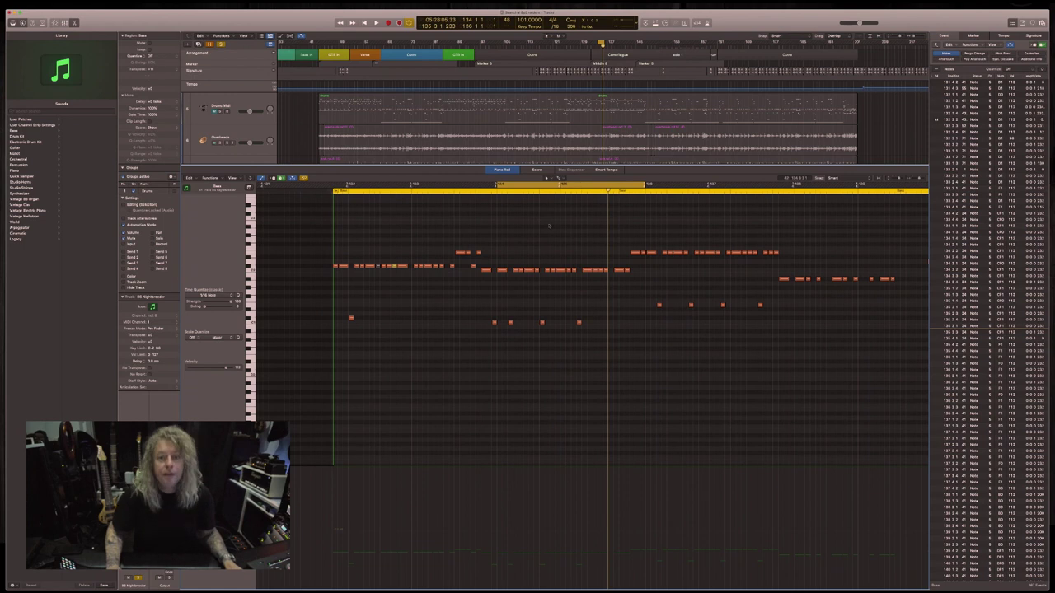
# Return to Logic Pro, cycle from the bass region's start to about bar 139, and play through its phrases
pyautogui.hscroll(5, 549, 225)
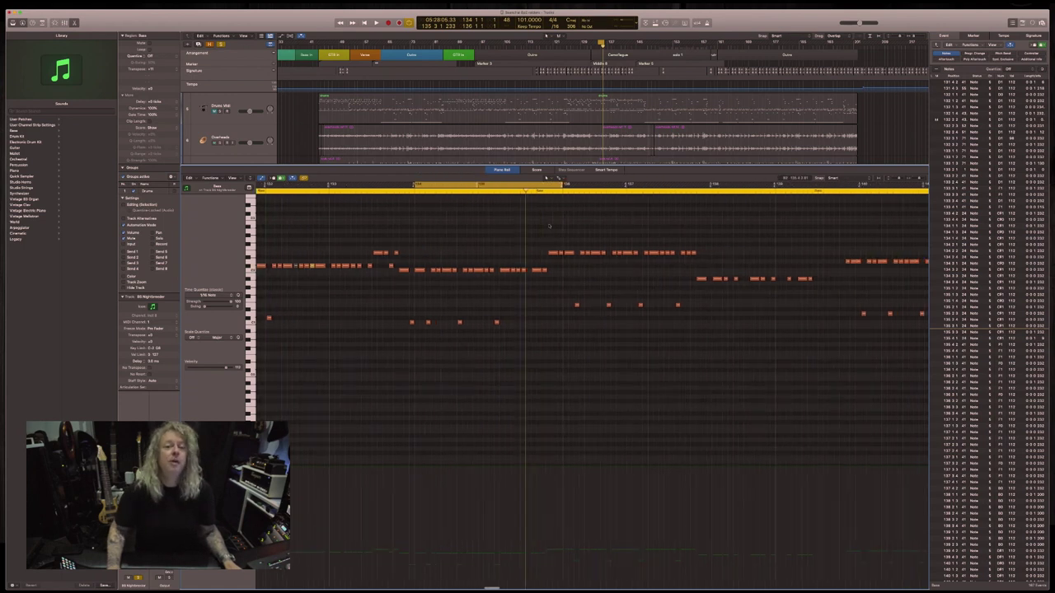
pyautogui.moveTo(464, 185); pyautogui.dragTo(582, 192)
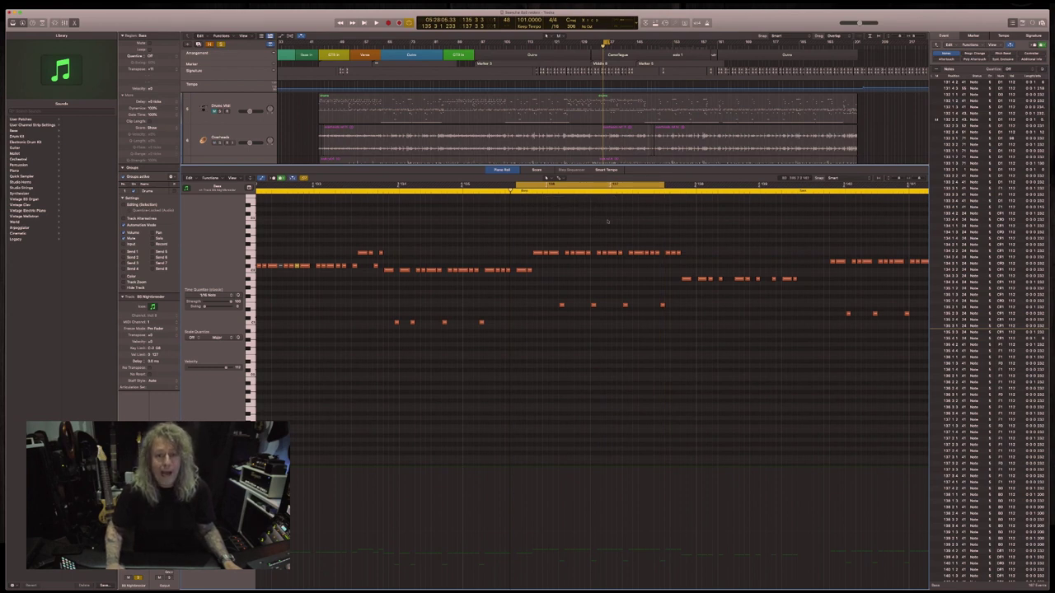
pyautogui.press('super+Left')
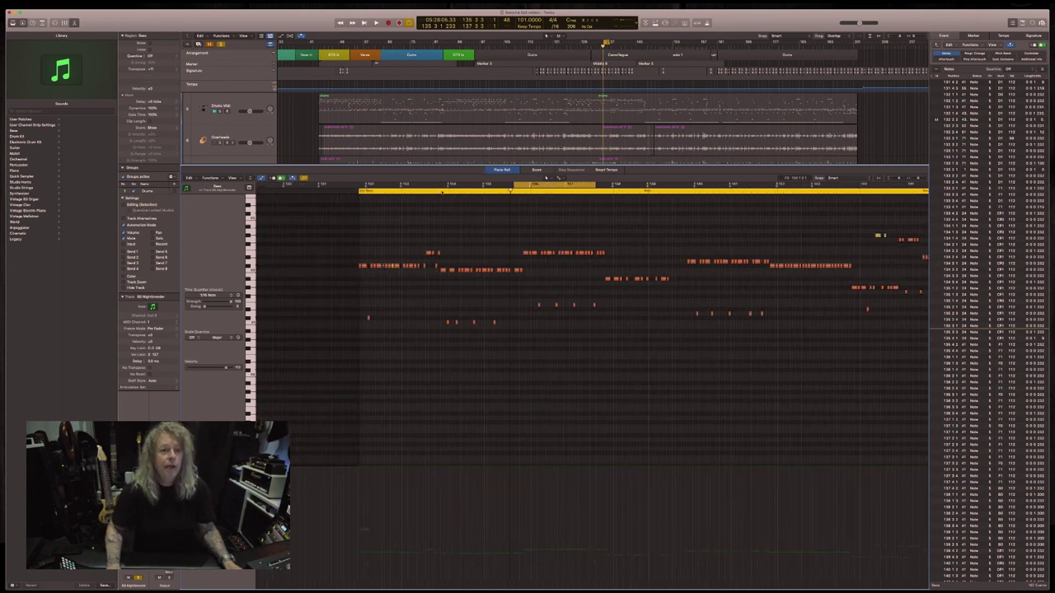
pyautogui.hscroll(-5, 545, 177)
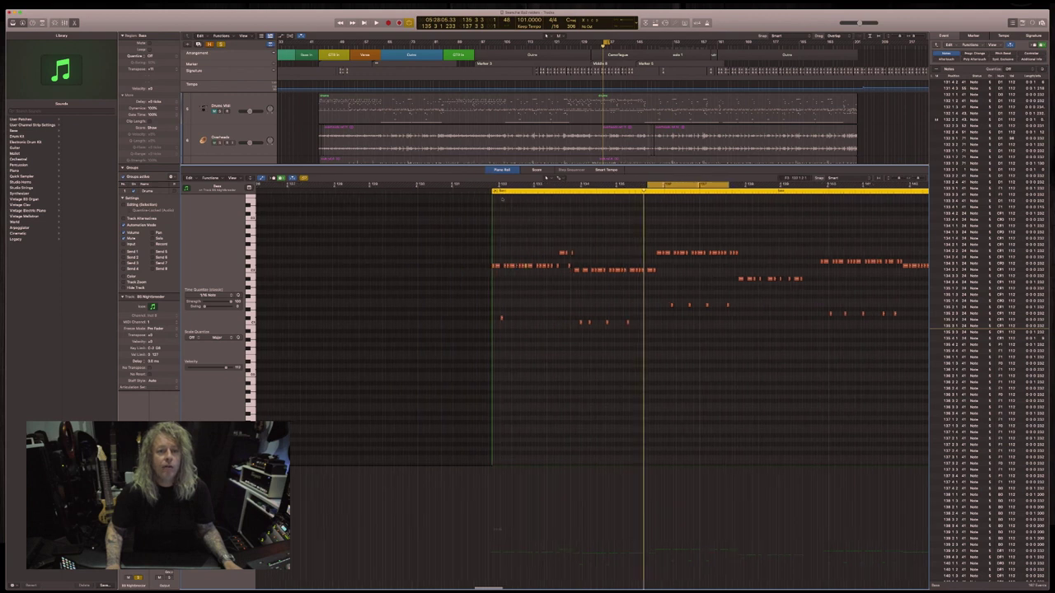
pyautogui.moveTo(493, 187); pyautogui.dragTo(774, 212)
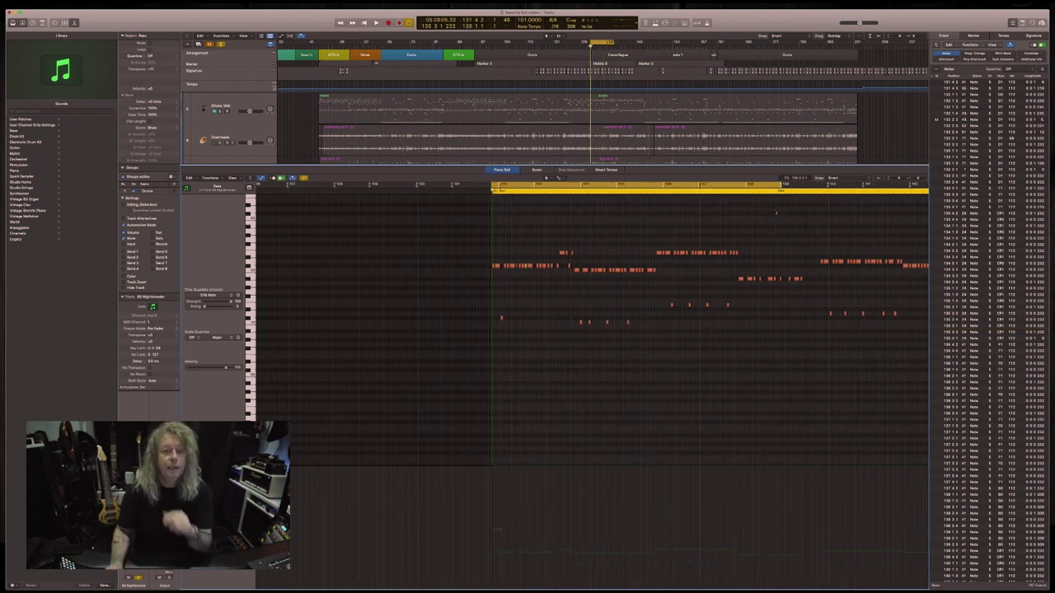
pyautogui.press('space')
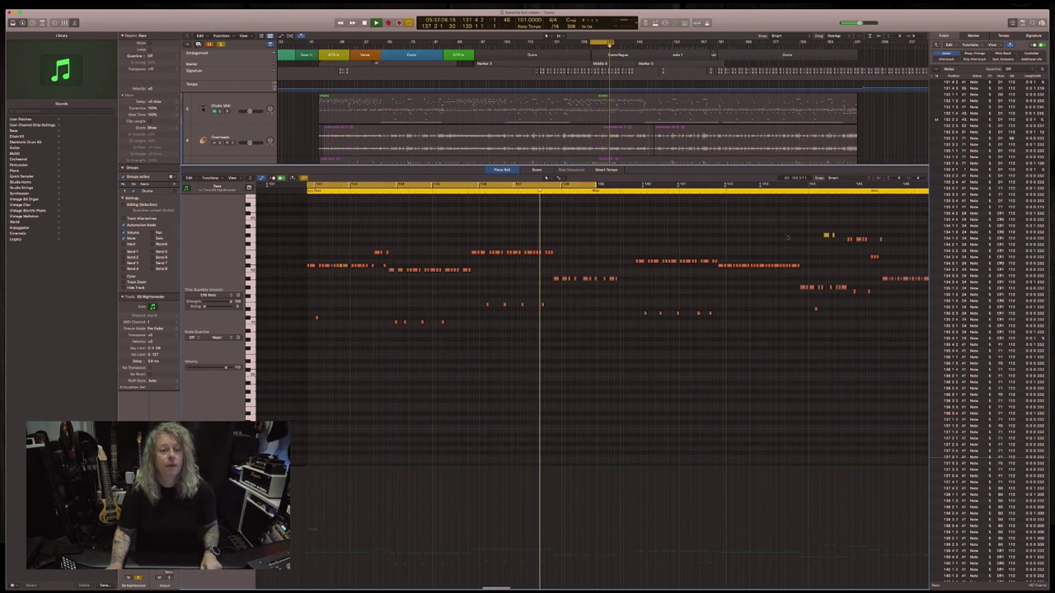
pyautogui.press('space')
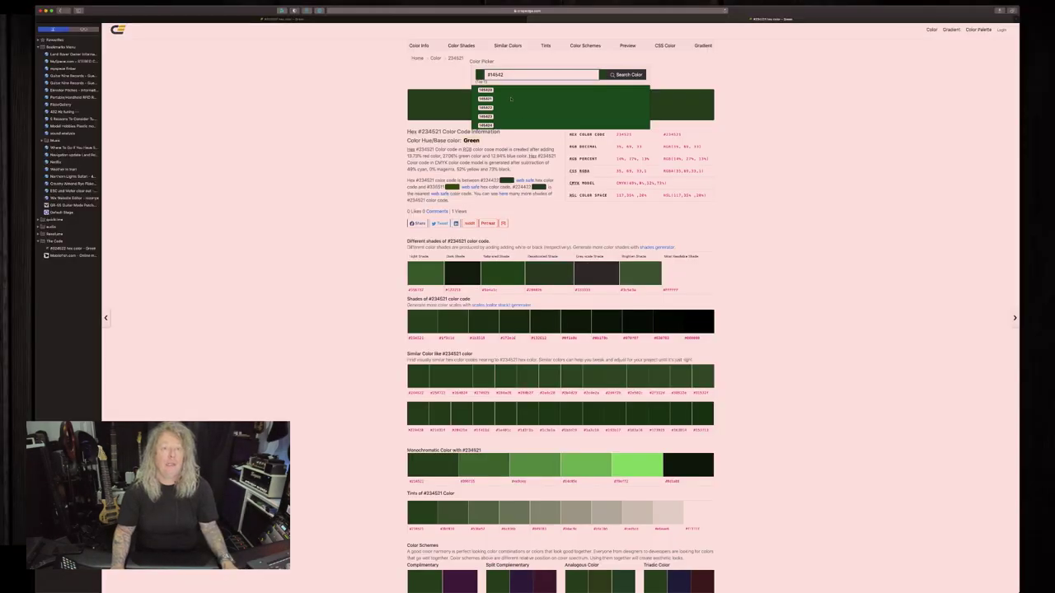
# Switch to the web browser, clear the code in the color search, and enter the hex code for another bass phrase
pyautogui.press('BackSpace')
pyautogui.press('BackSpace')
pyautogui.press('BackSpace')
pyautogui.press('BackSpace')
pyautogui.press('BackSpace')
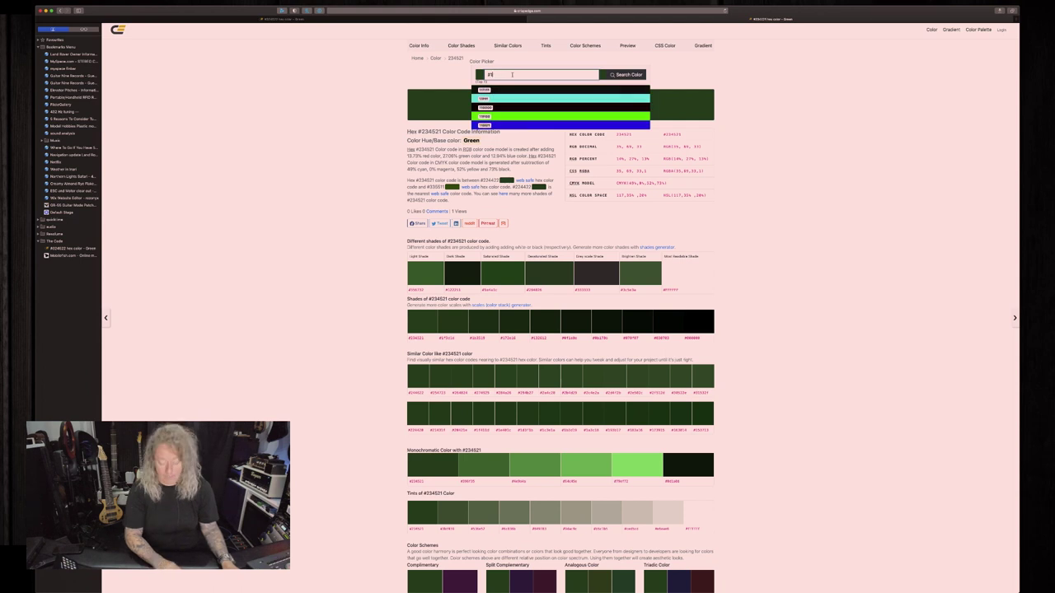
pyautogui.write('344')
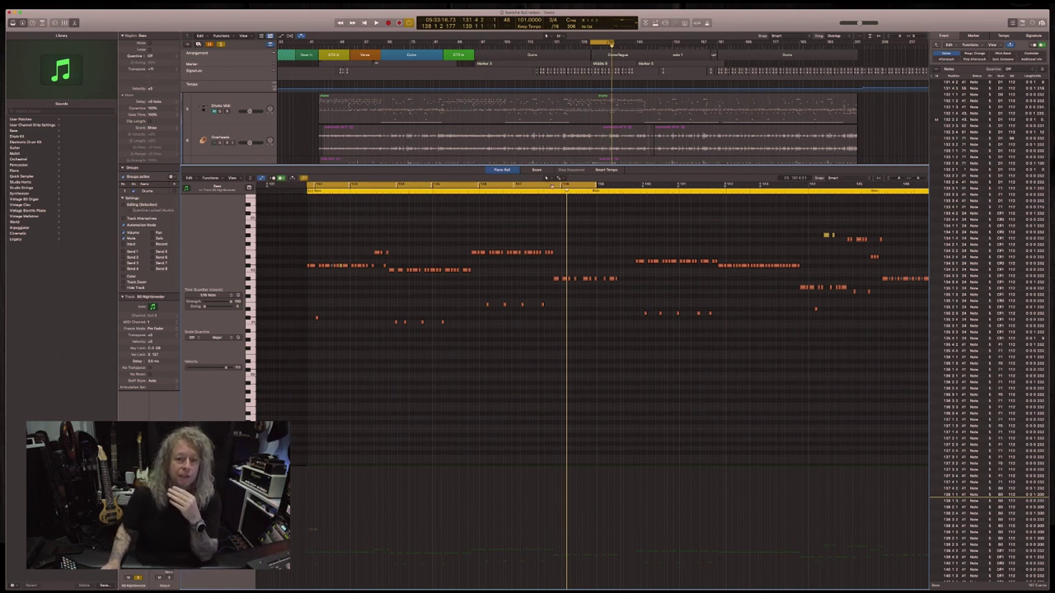
# Cycle from bar 138 to bar 140 in the Piano Roll and show the project's note pad
pyautogui.moveTo(563, 184); pyautogui.dragTo(639, 199)
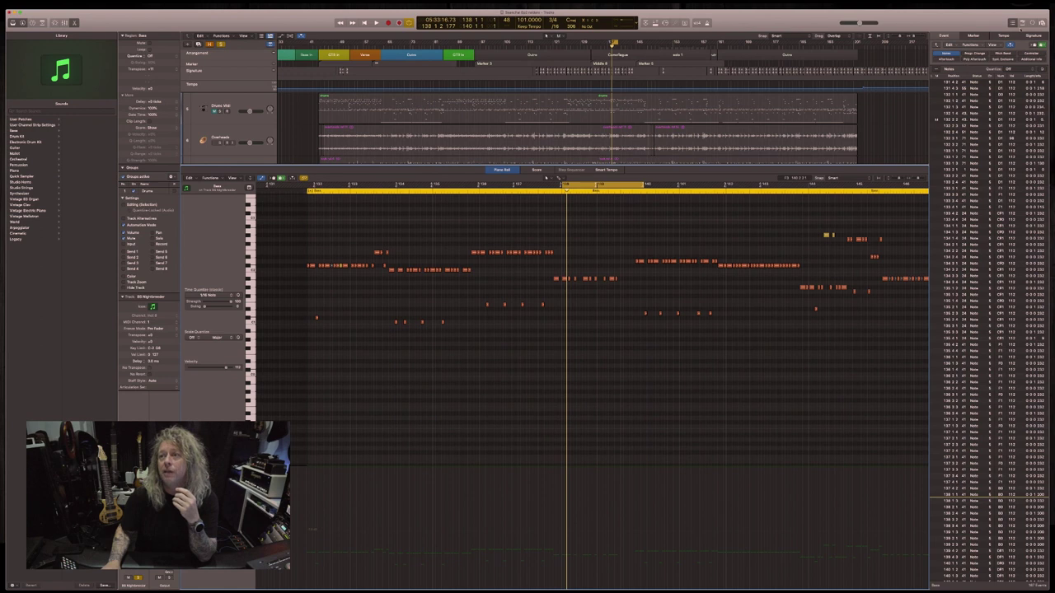
pyautogui.press('alt+super+p')
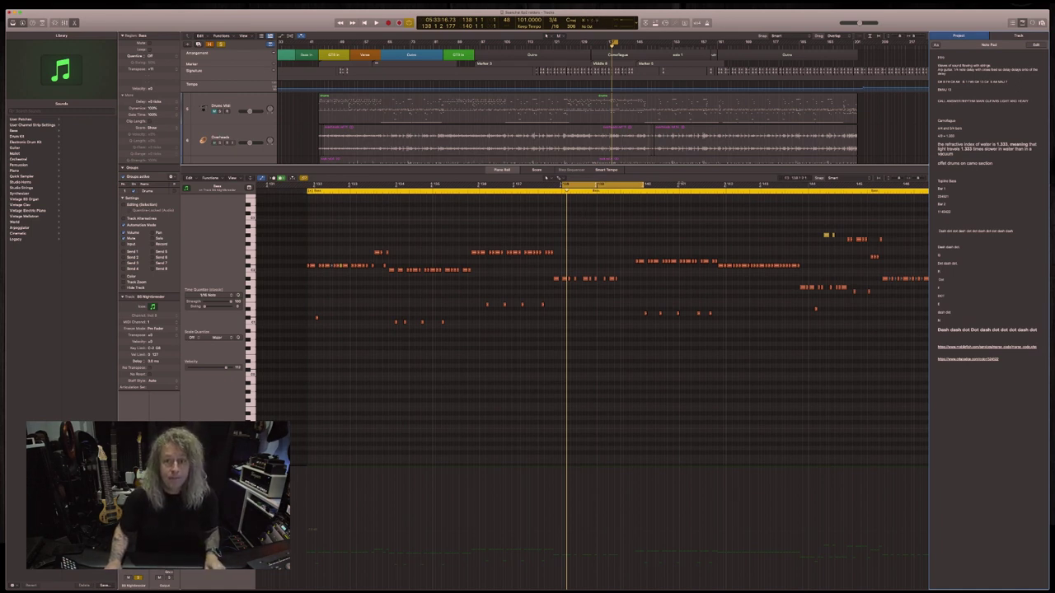
# Move the cycle start slightly before bar 138 and play the bass phrase while viewing its note lengths up close
pyautogui.press('space')
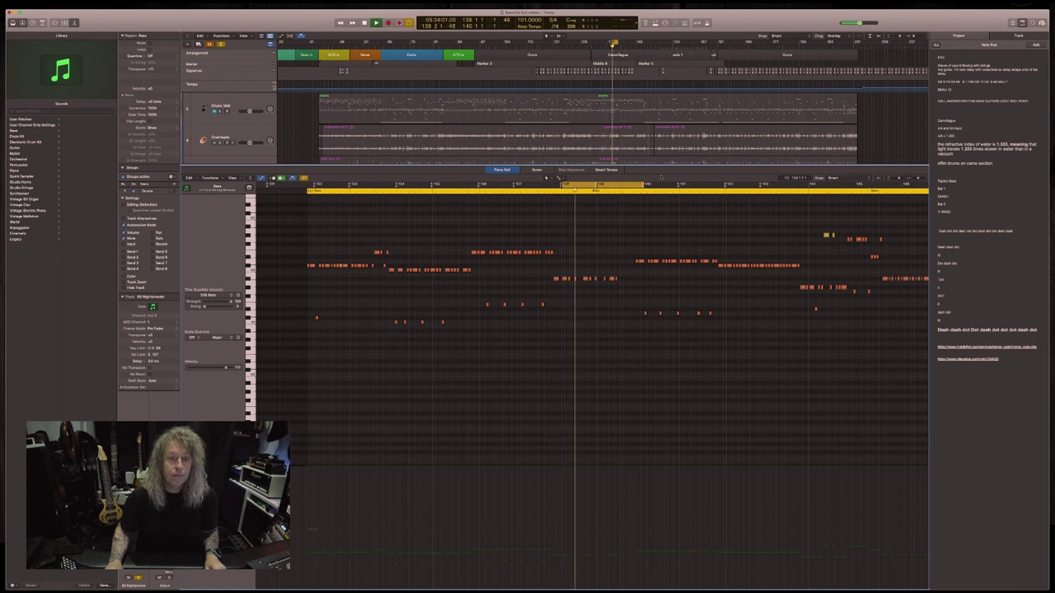
pyautogui.press('space')
pyautogui.click(545, 176)
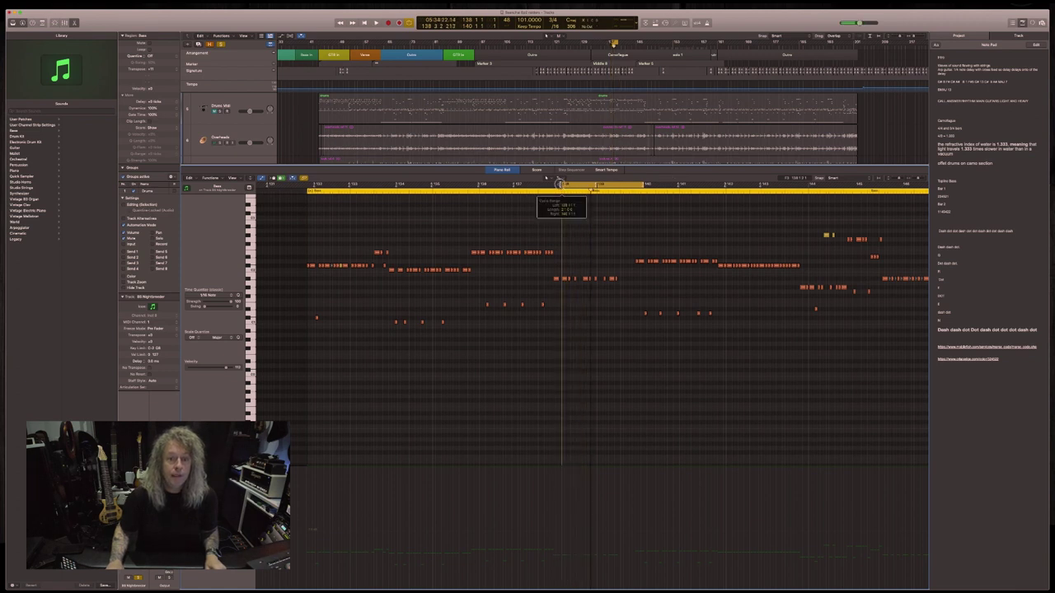
pyautogui.press('space')
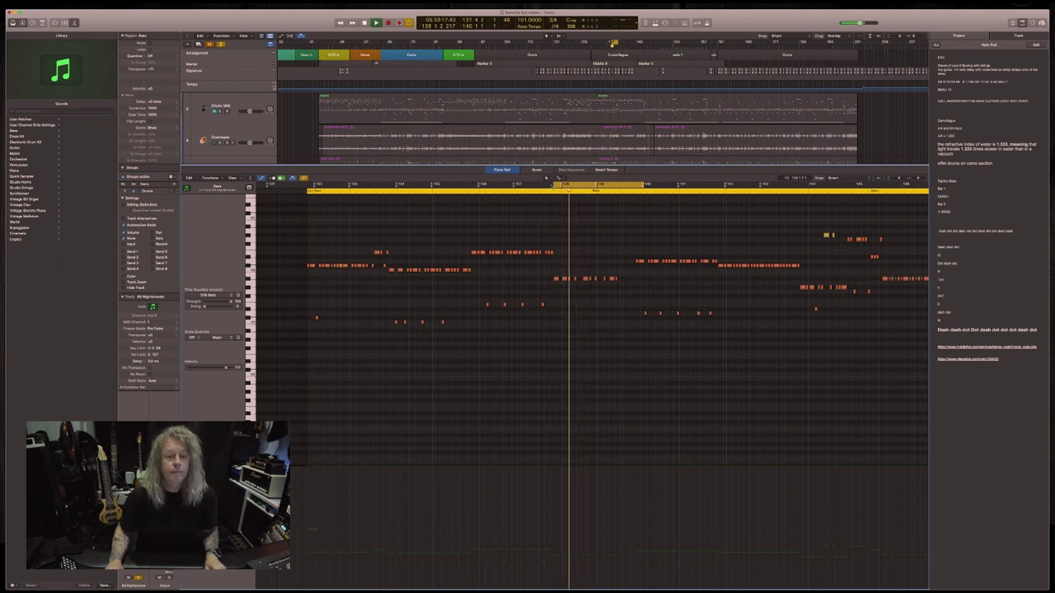
pyautogui.scroll(3, 589, 290)
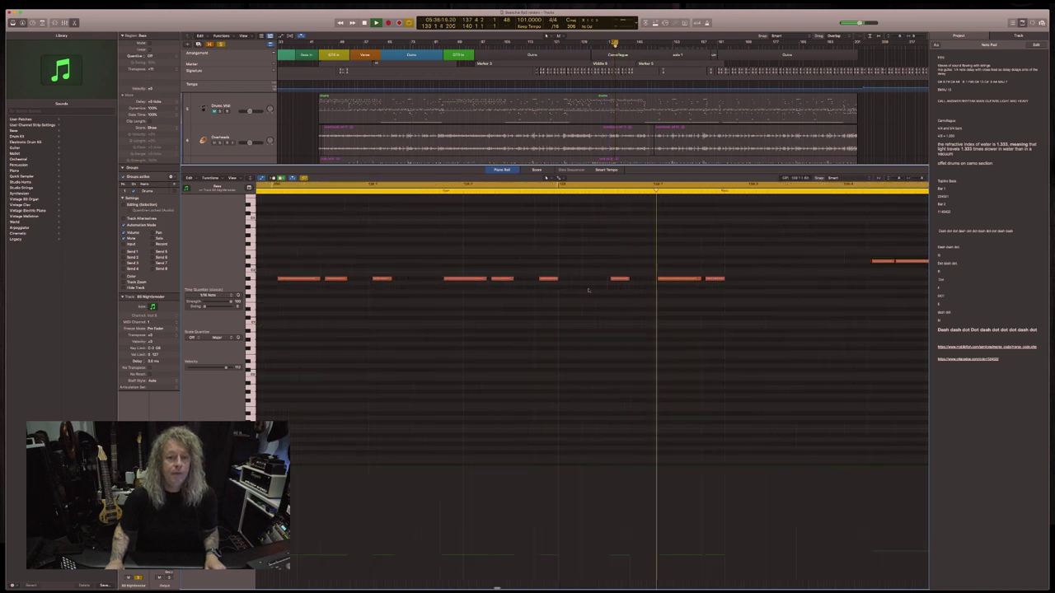
pyautogui.press('space')
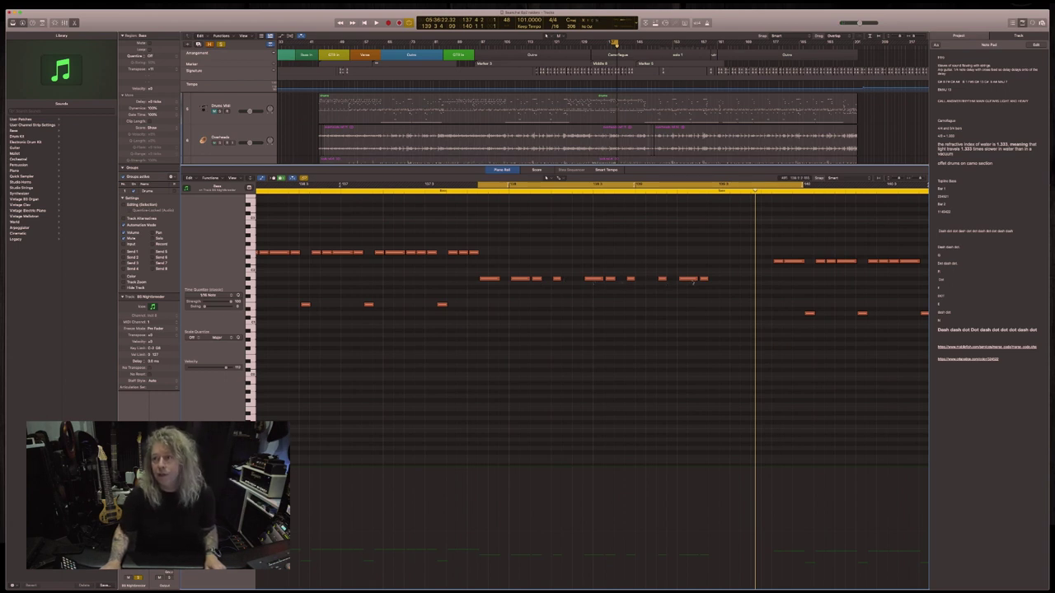
# Switch to the web browser, open the bookmarked Mobilefish Morse code generator, and look over its international Morse code table
pyautogui.click(939, 231)
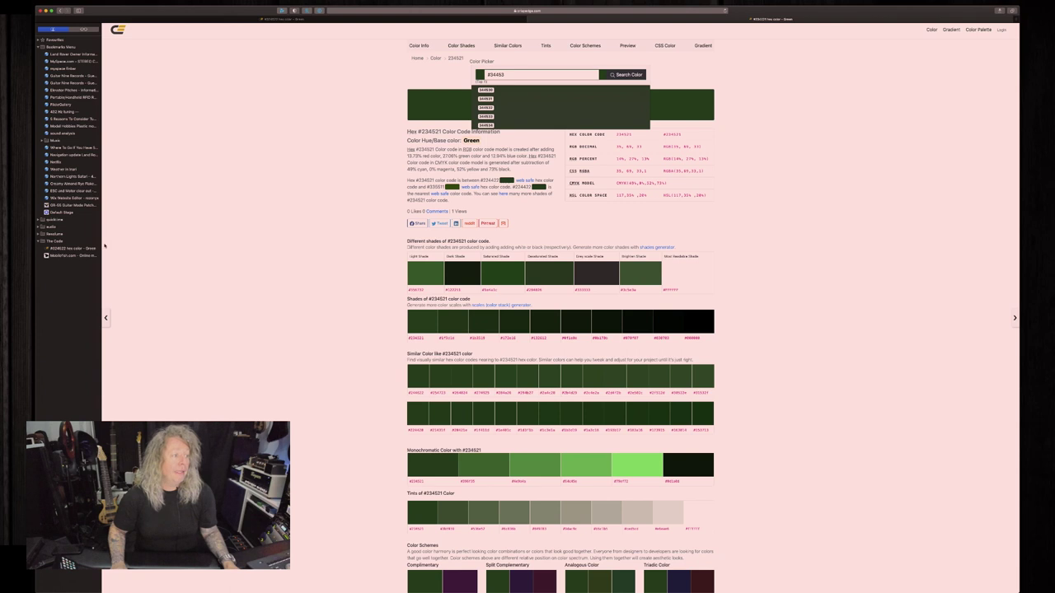
pyautogui.click(67, 257)
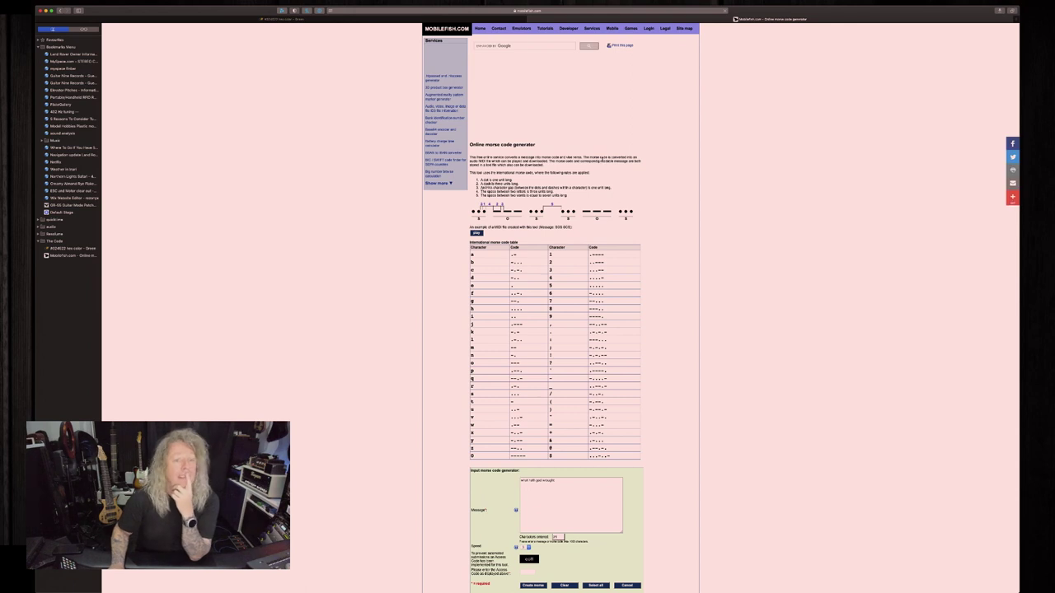
pyautogui.scroll(-5, 564, 230)
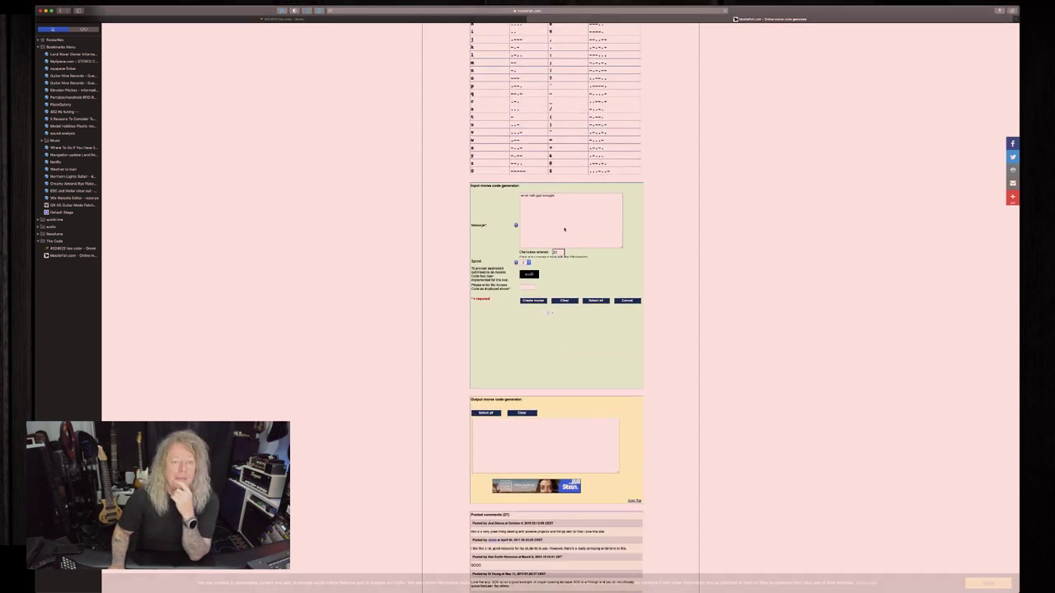
pyautogui.scroll(5, 564, 230)
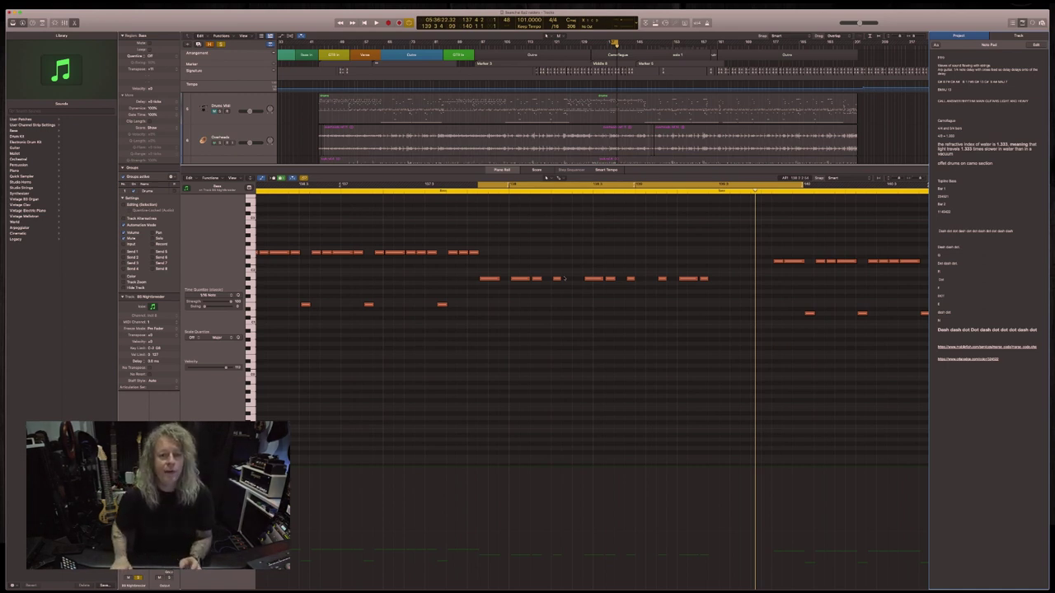
# Return to Logic Pro, cycle the bass line from bar 132 to bar 141, and play it
pyautogui.scroll(-10, 553, 254)
pyautogui.scroll(5, 553, 254)
pyautogui.hscroll(5, 592, 211)
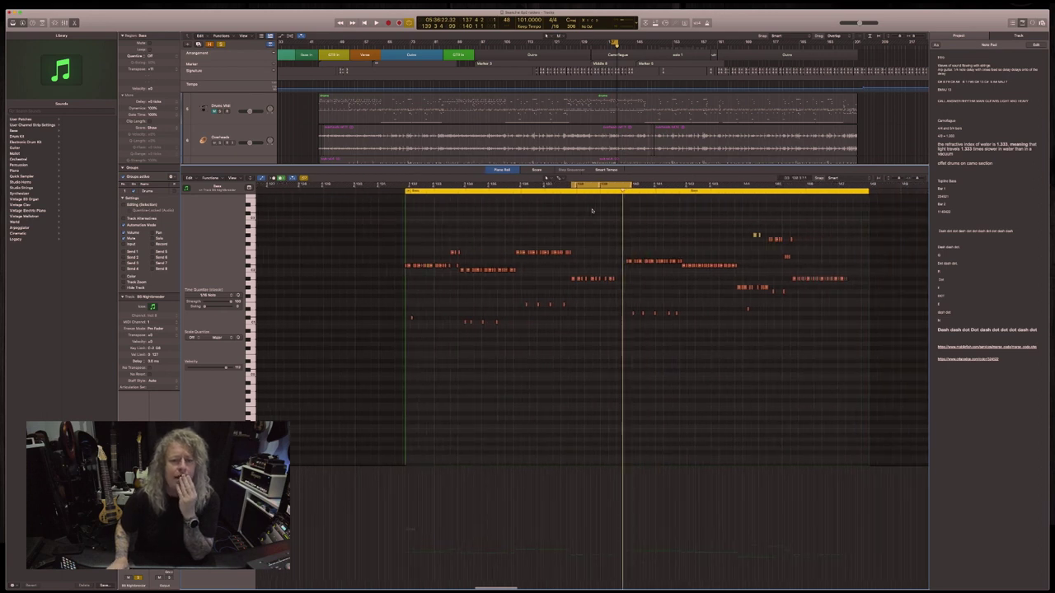
pyautogui.hscroll(-2, 588, 208)
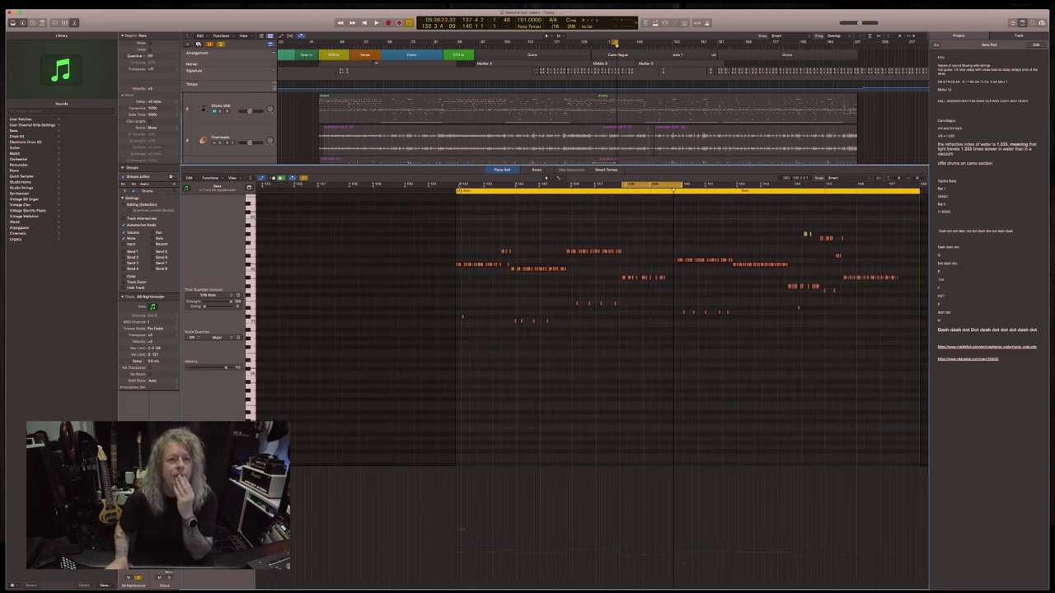
pyautogui.moveTo(461, 185); pyautogui.dragTo(703, 213)
pyautogui.scroll(-6, 703, 213)
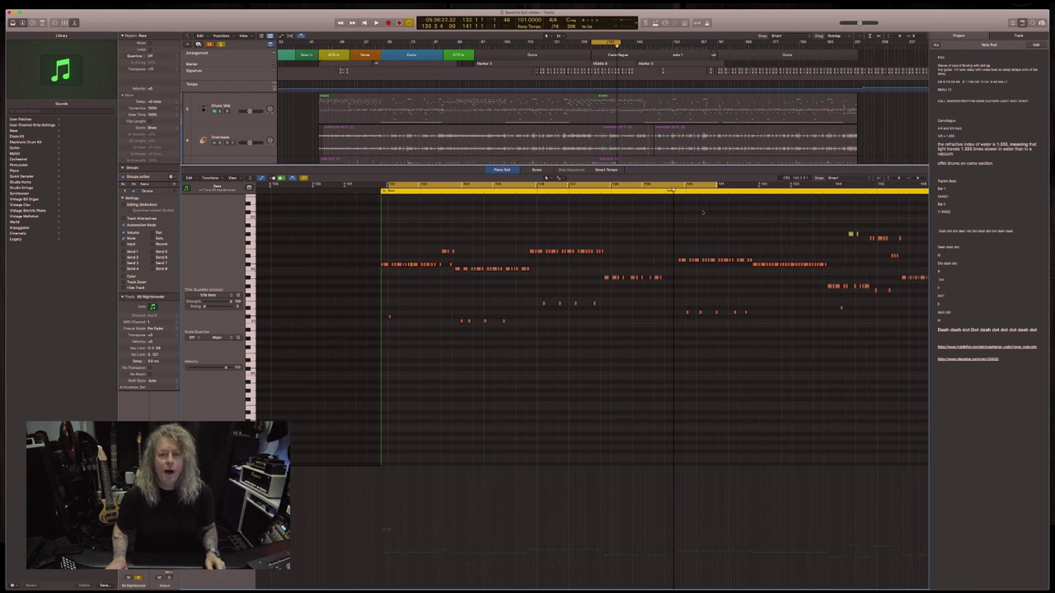
pyautogui.hscroll(-5, 659, 223)
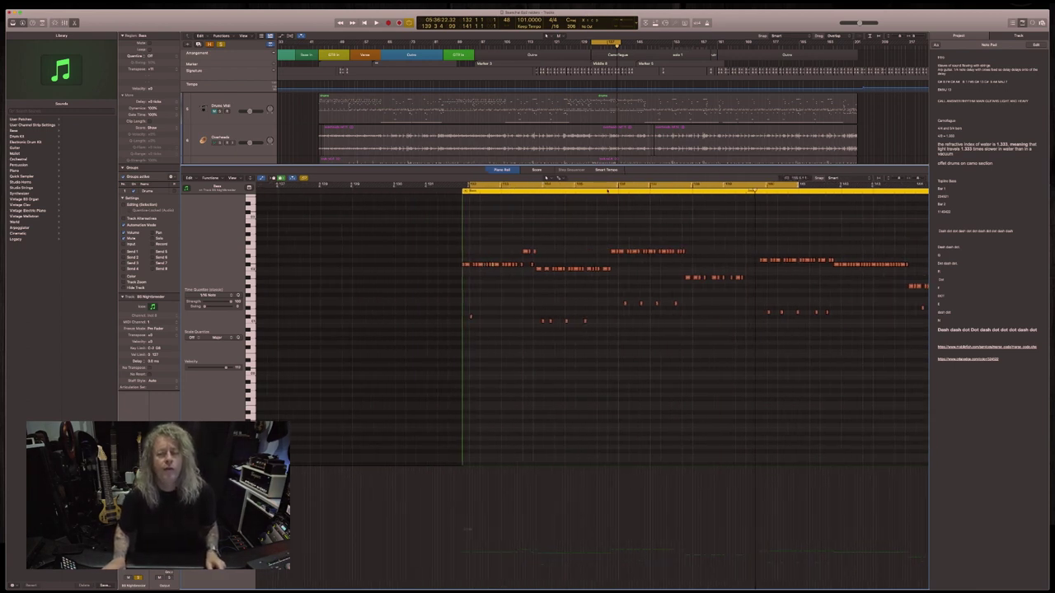
pyautogui.press('space')
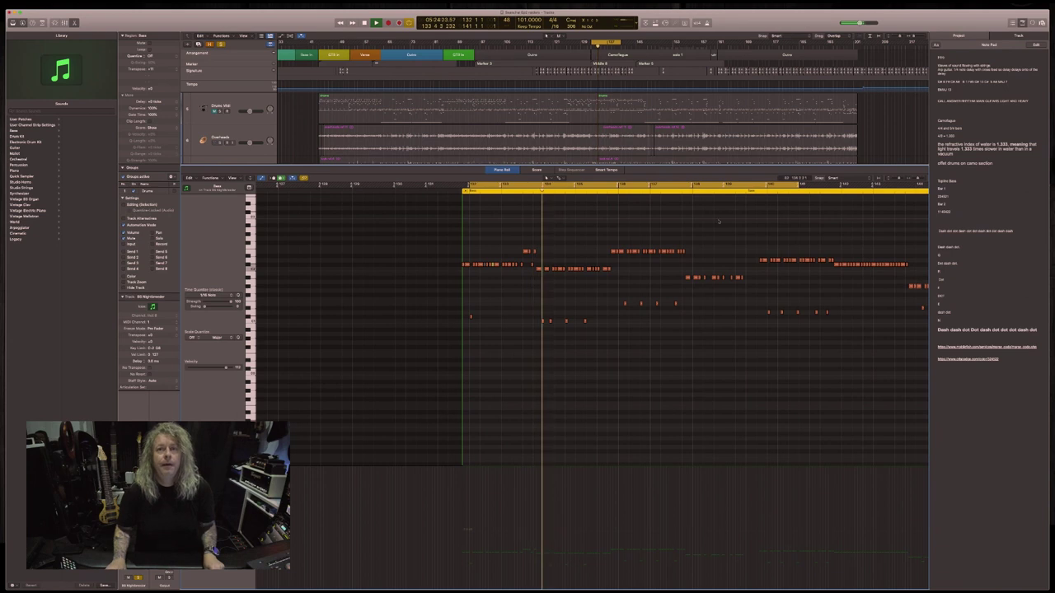
# Play the bass line against the metronome, and replay it without the click from slightly before bar 132
pyautogui.press('k')
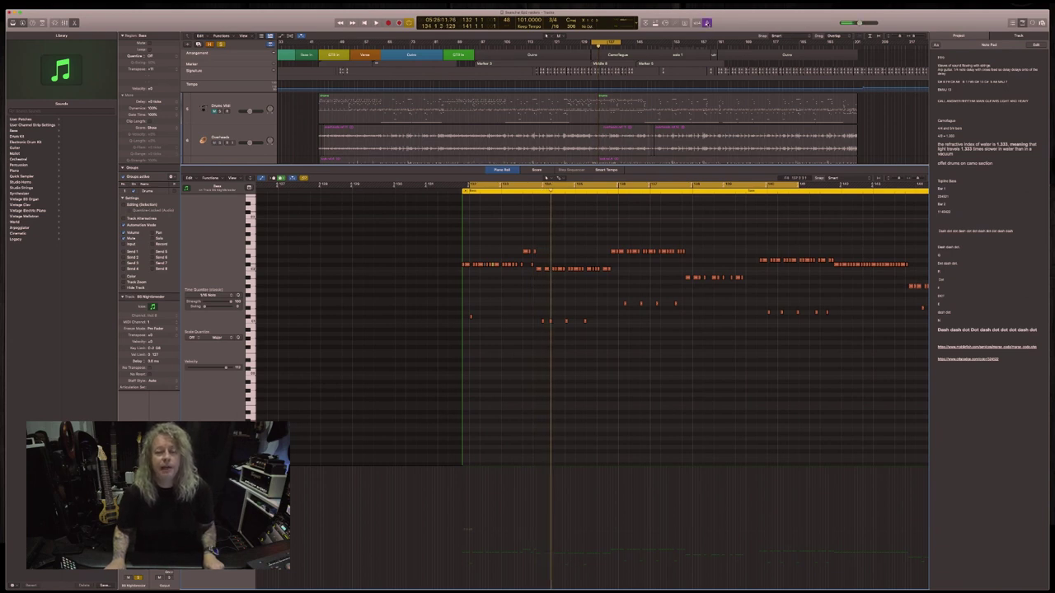
pyautogui.press('space')
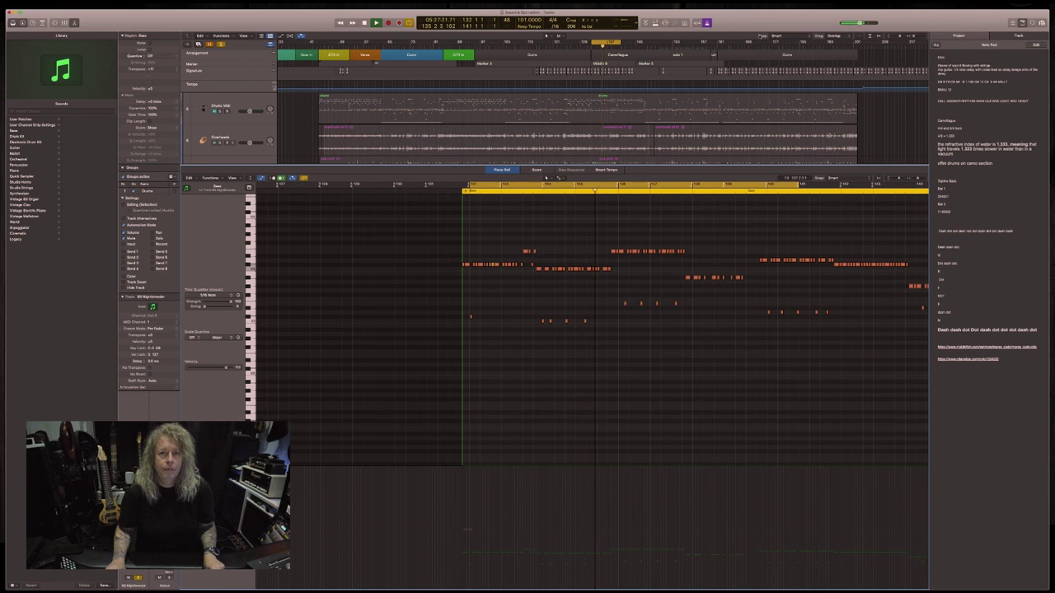
pyautogui.press('space')
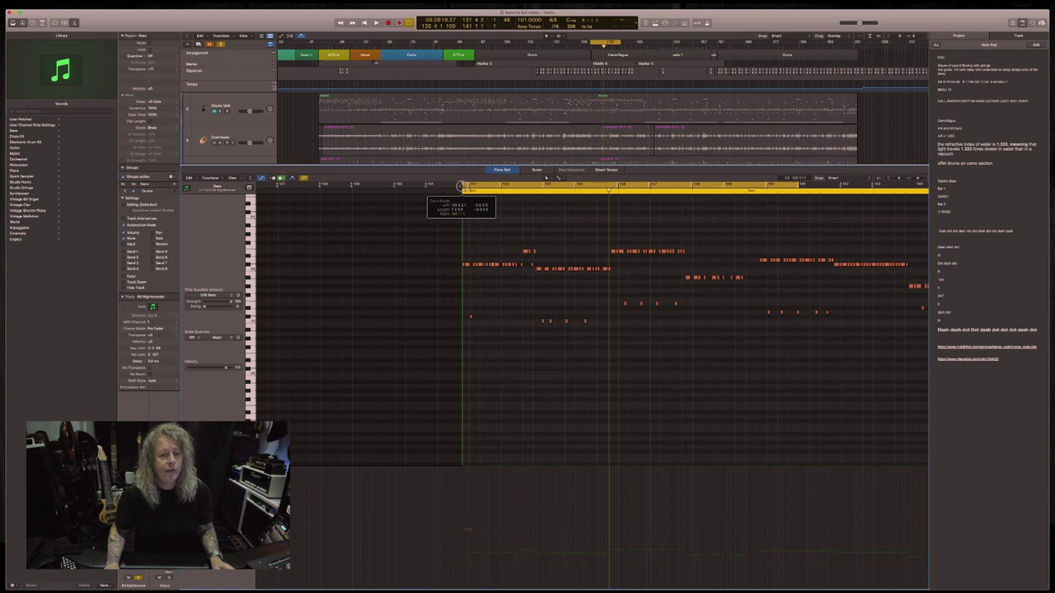
pyautogui.press('space')
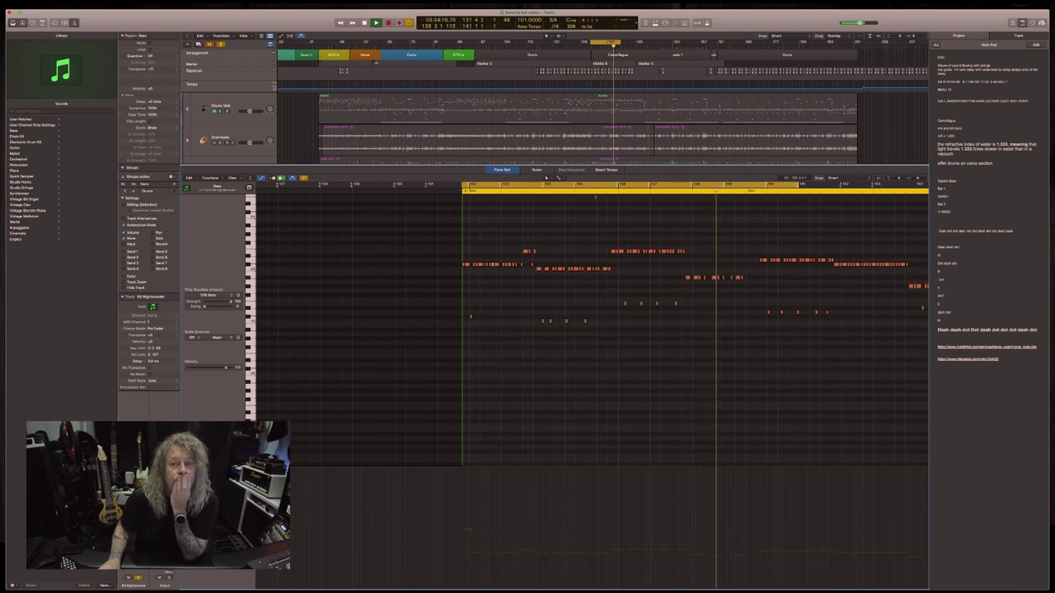
pyautogui.press('space')
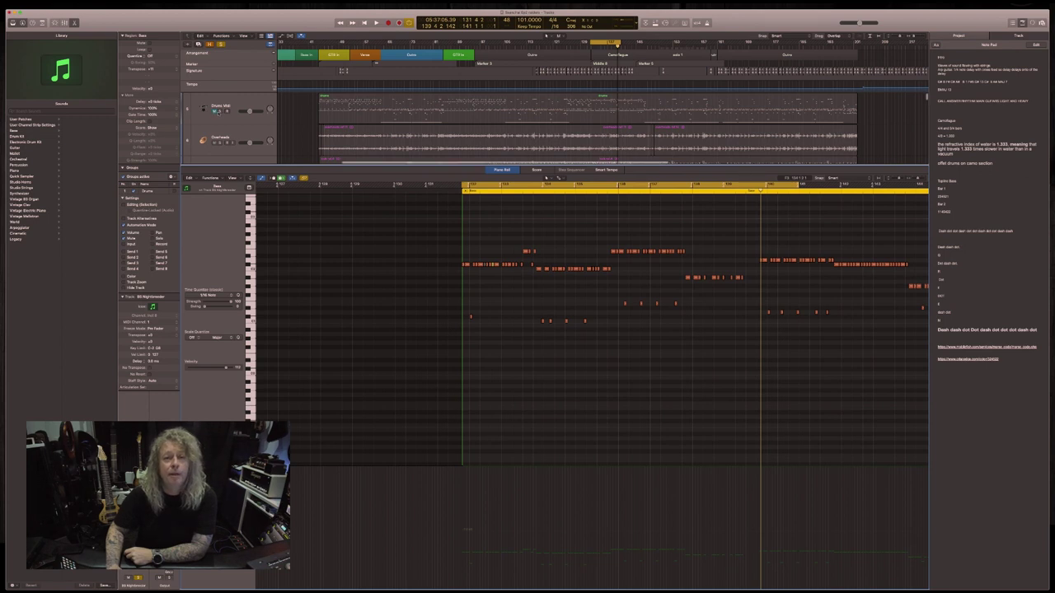
# Solo the MIDI drum track to hear it with the bass line, and remove it from the solo again
pyautogui.press('Up')
pyautogui.press('space')
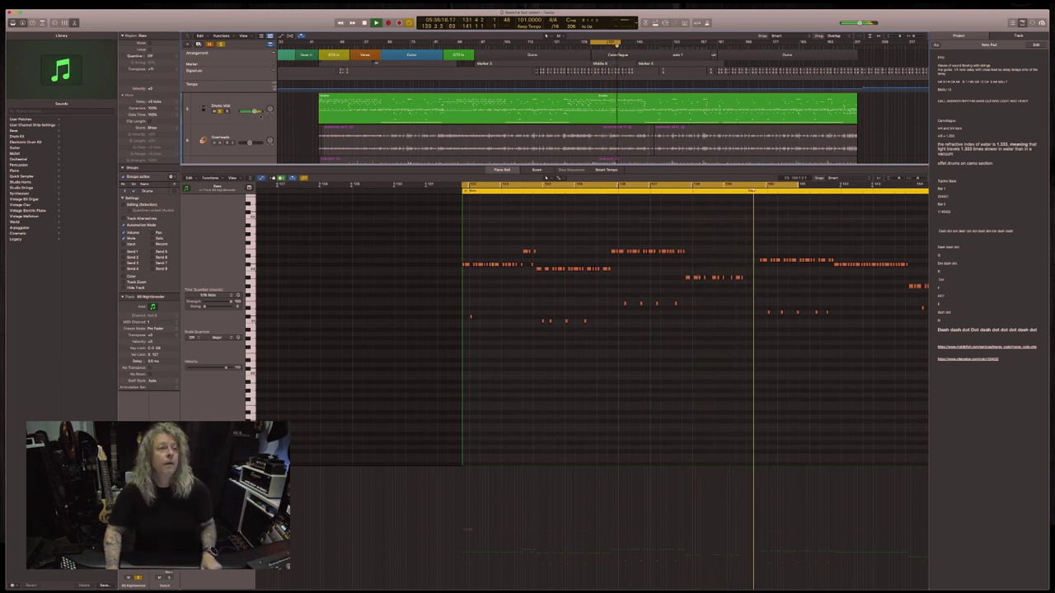
pyautogui.click(219, 112)
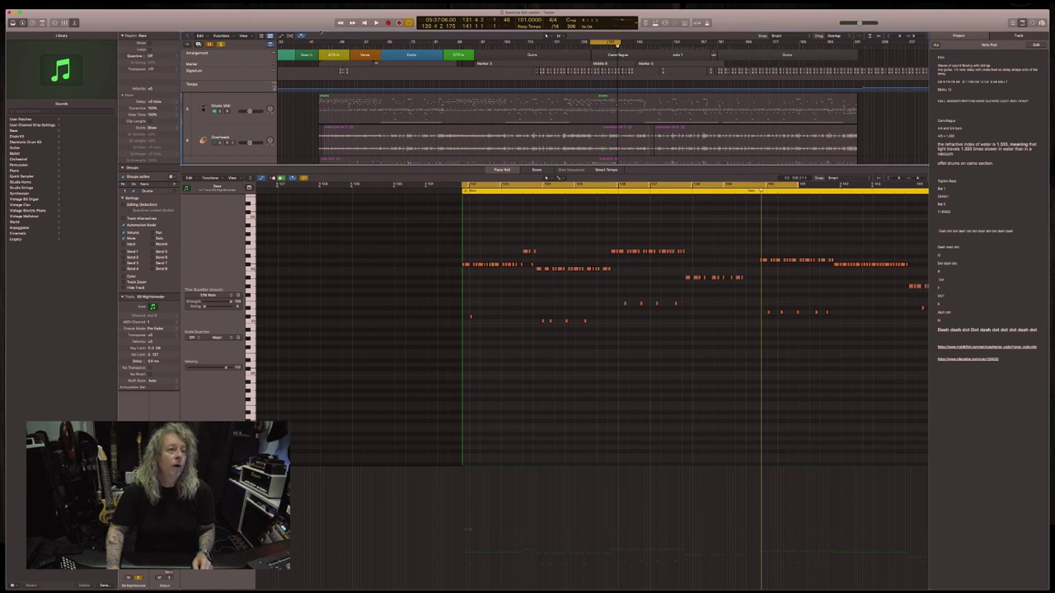
# Clear all solos and play the cycled middle-eight section in the full mix
pyautogui.press('Down')
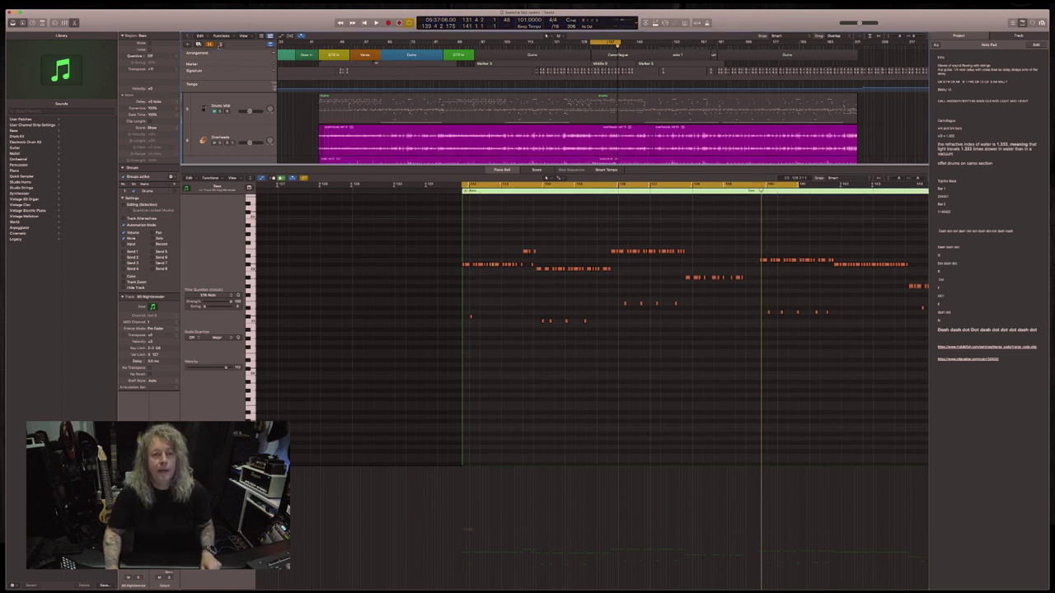
pyautogui.press('space')
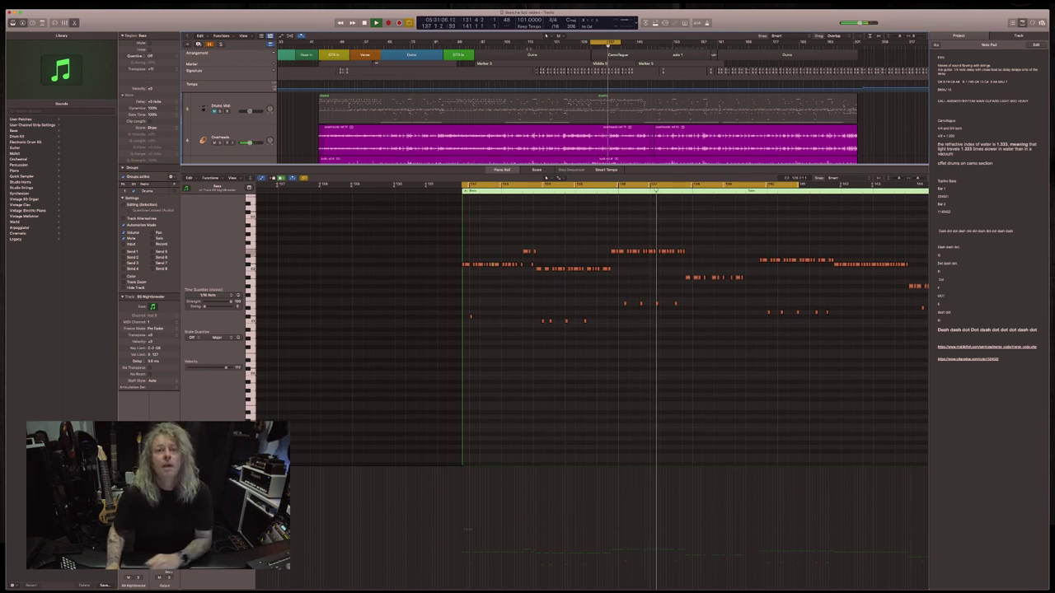
pyautogui.press('space')
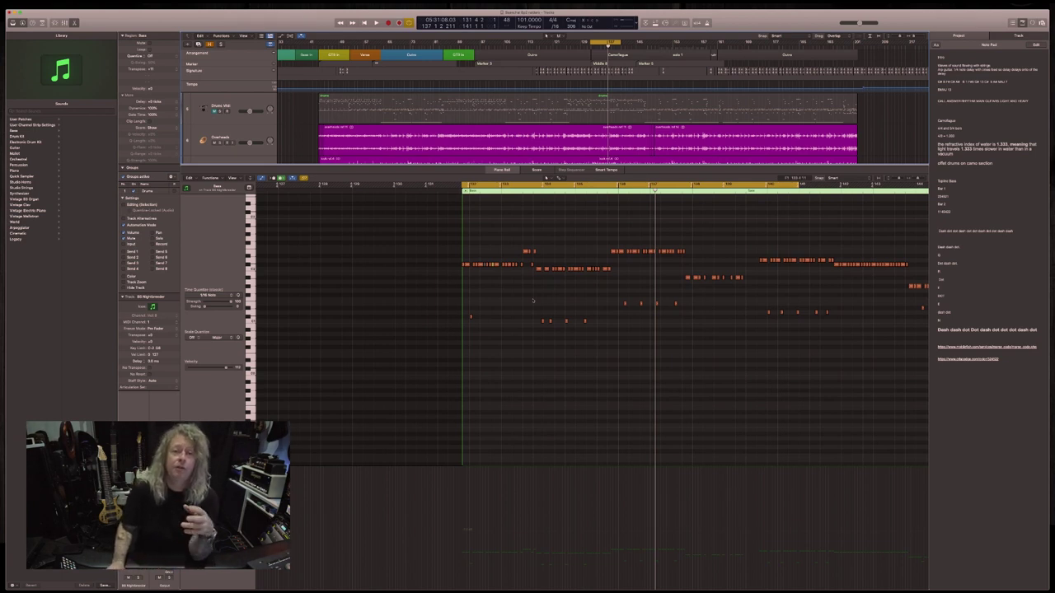
# Solo the MIDI drum track and show the mixer in place of the Piano Roll
pyautogui.scroll(-2, 588, 128)
pyautogui.scroll(2, 588, 128)
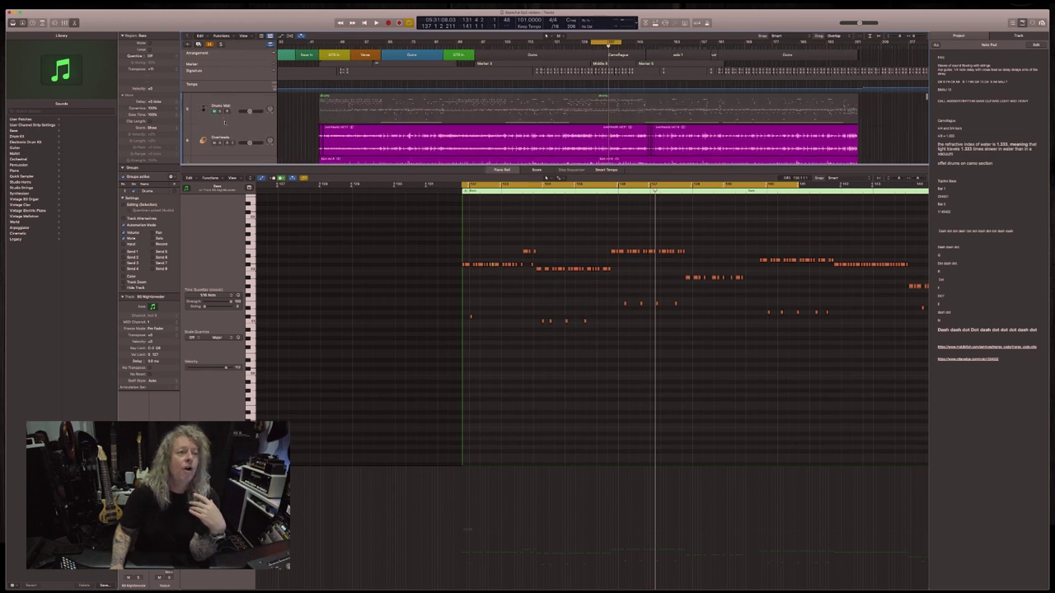
pyautogui.press('Up')
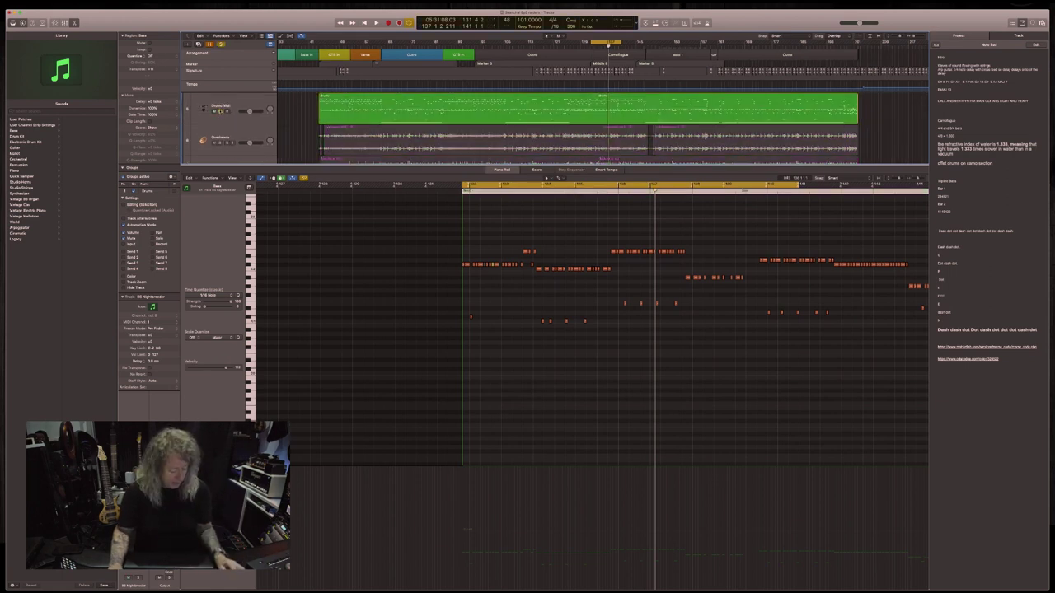
pyautogui.press('x')
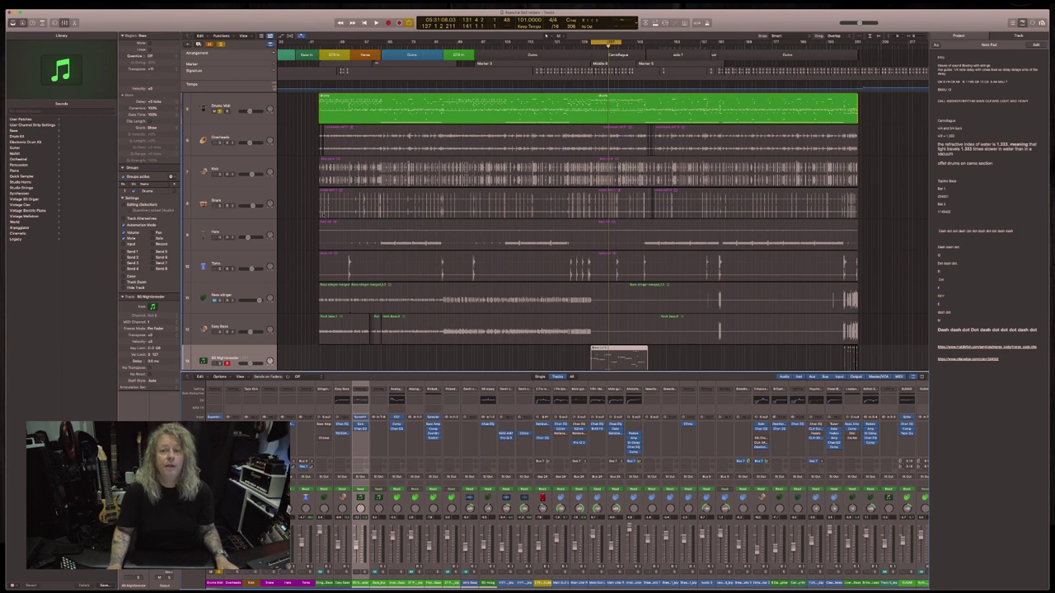
# Start playback and add the two MIDI rhythm guitar tracks that enter at the middle eight to the solo
pyautogui.scroll(-10, 581, 233)
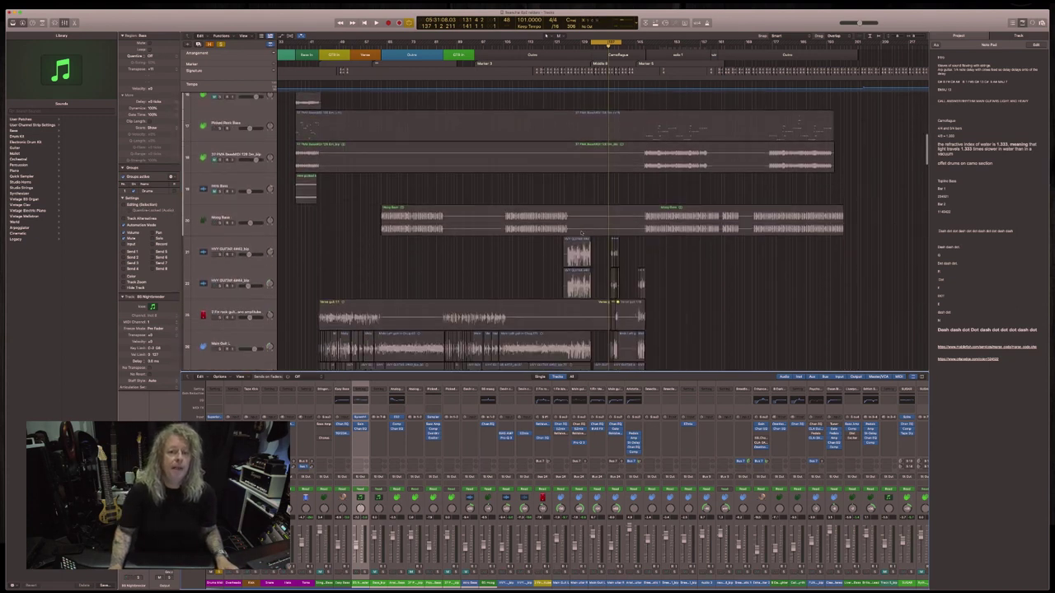
pyautogui.scroll(-4, 581, 233)
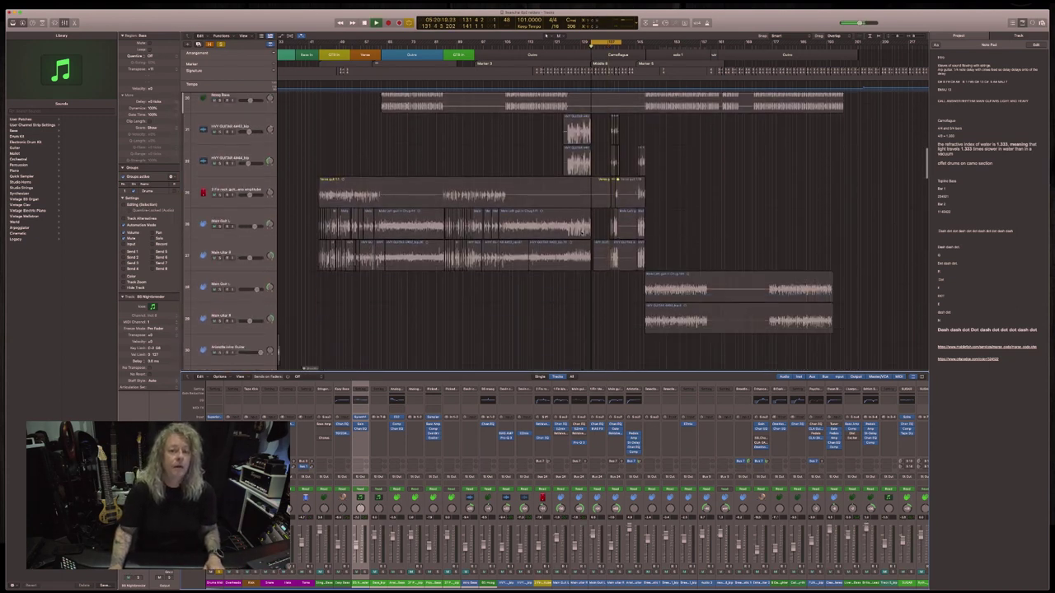
pyautogui.click(536, 224)
pyautogui.press('space')
pyautogui.scroll(-2, 496, 268)
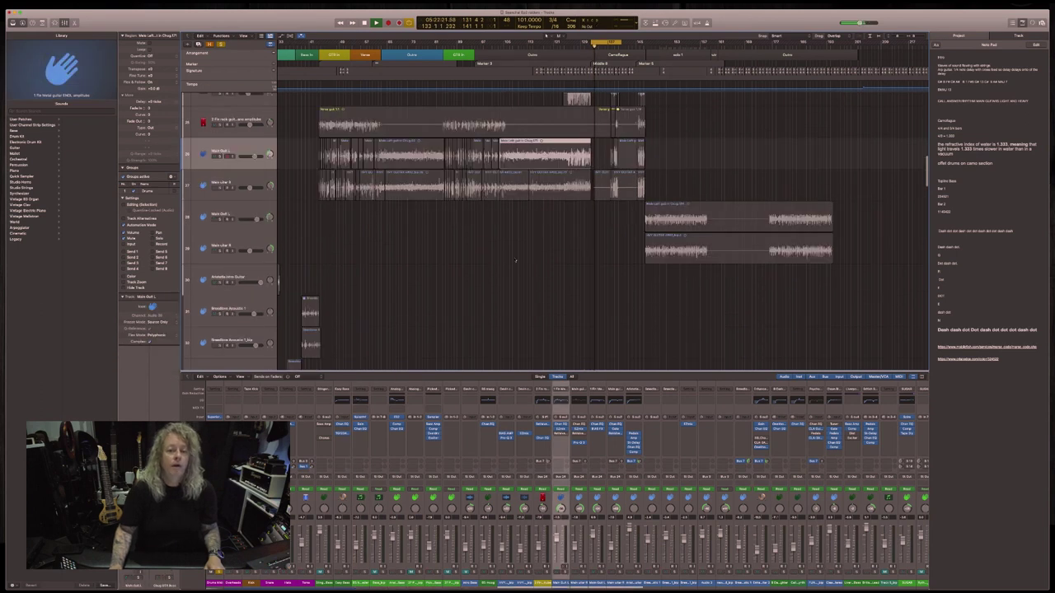
pyautogui.scroll(-20, 516, 261)
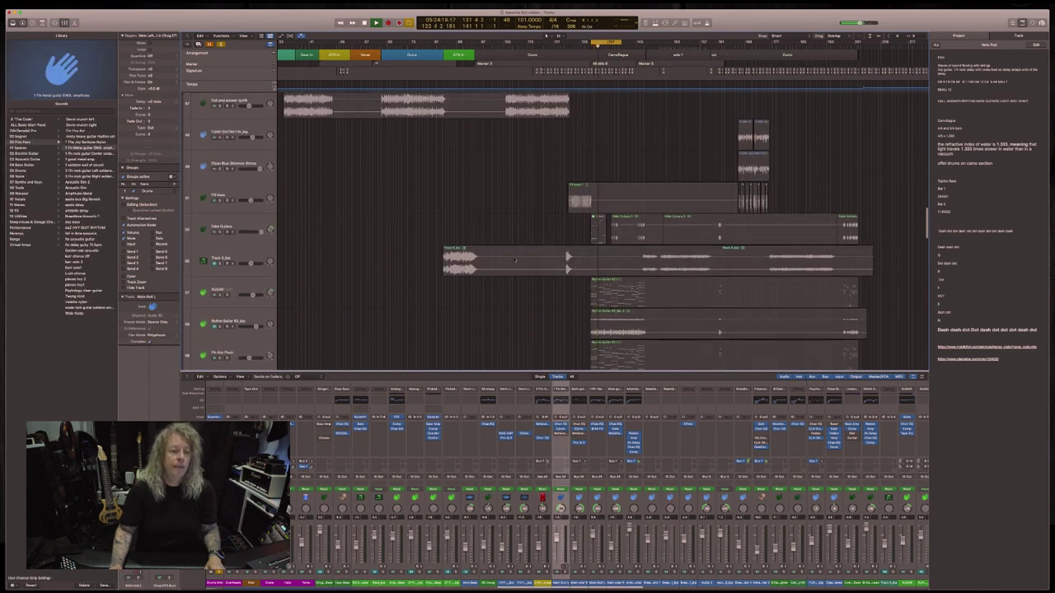
pyautogui.scroll(-1, 461, 262)
pyautogui.click(220, 286)
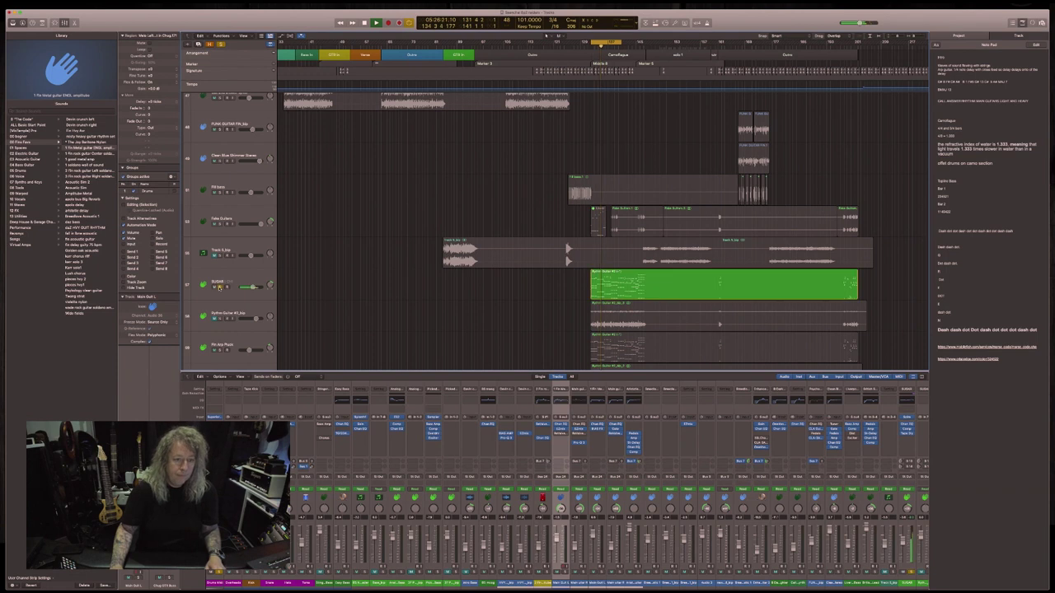
pyautogui.keyDown('super'); pyautogui.click(219, 349); pyautogui.keyUp('super')
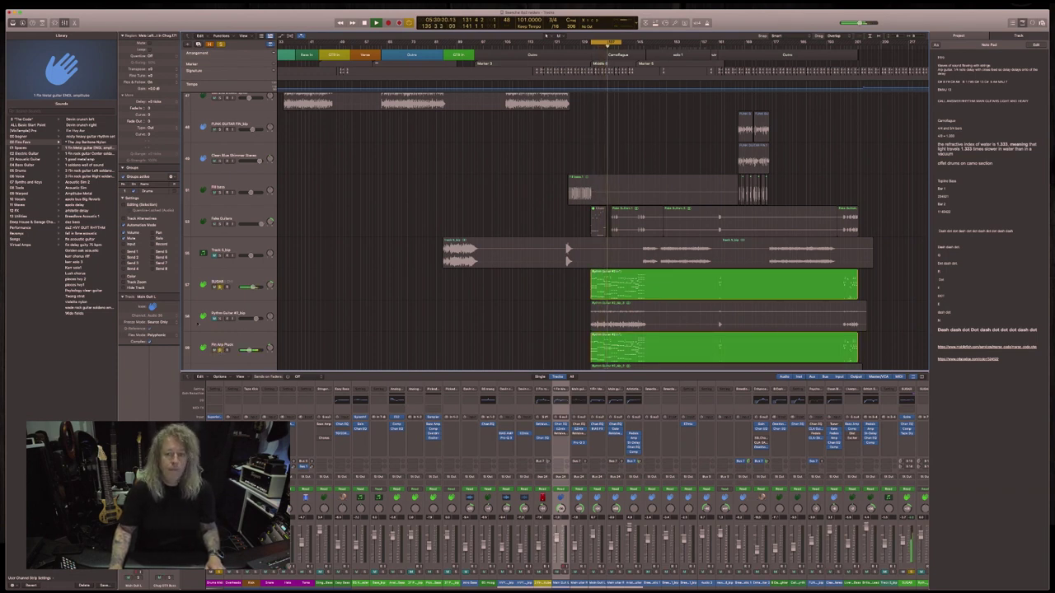
# Add the Nightbreaker bass track to the soloed drums and guitars during playback
pyautogui.scroll(10, 305, 330)
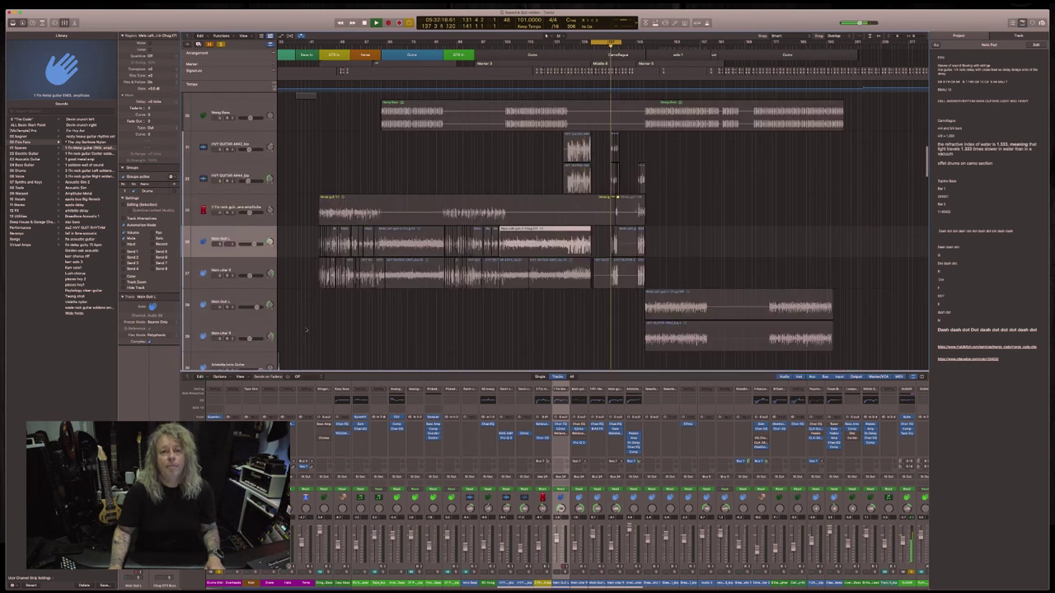
pyautogui.scroll(12, 306, 330)
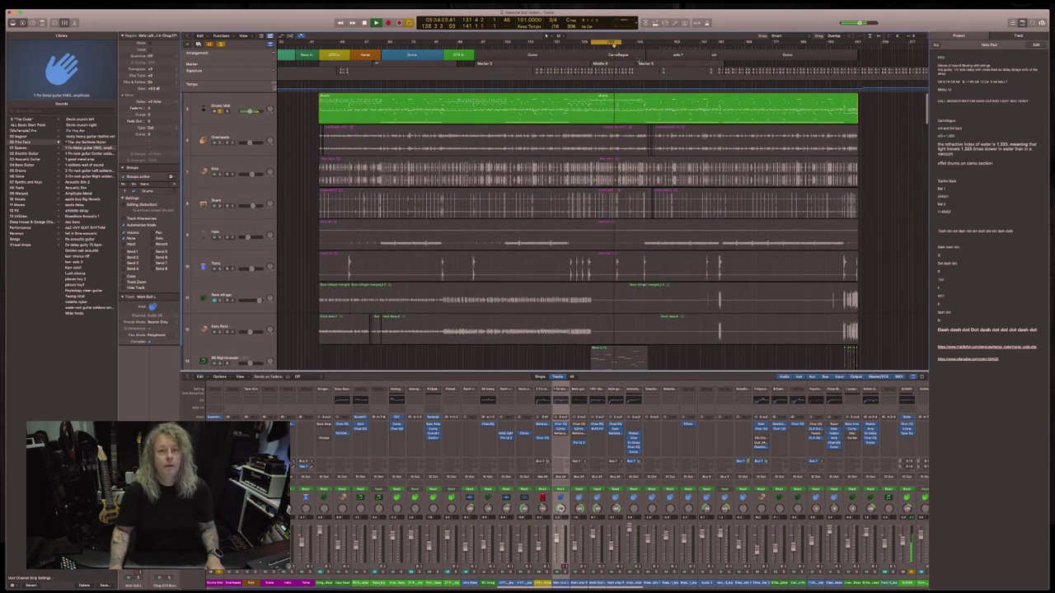
pyautogui.scroll(-5, 588, 231)
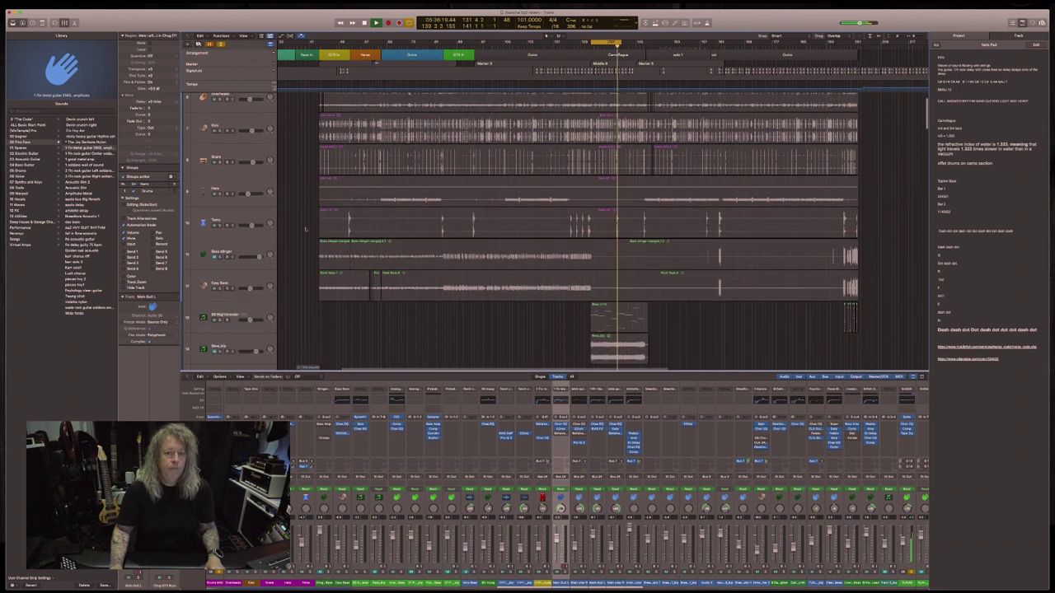
pyautogui.click(219, 224)
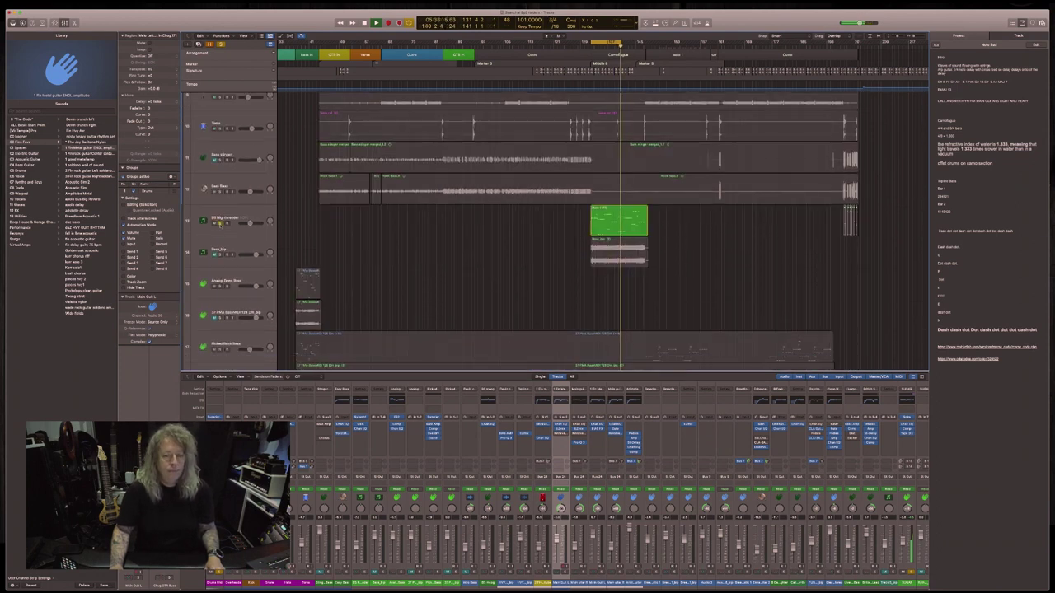